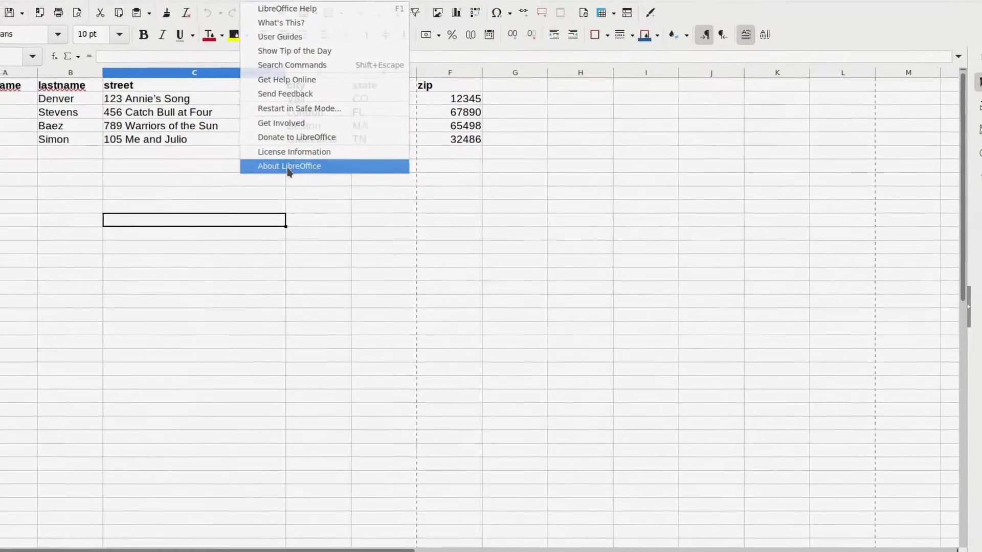
# Check the LibreOffice version information and look over the address table A1:F6
pyautogui.click(305, 177)
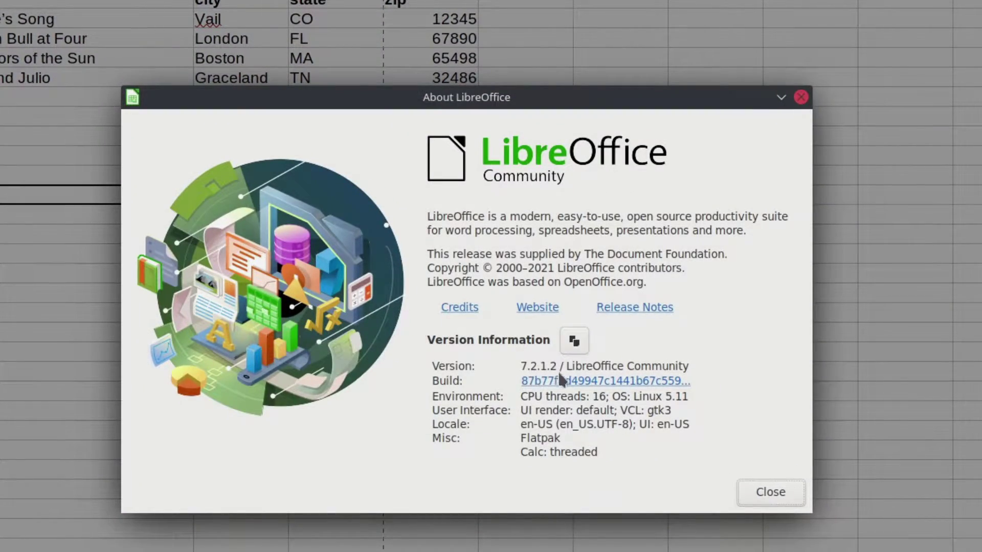
pyautogui.click(768, 496)
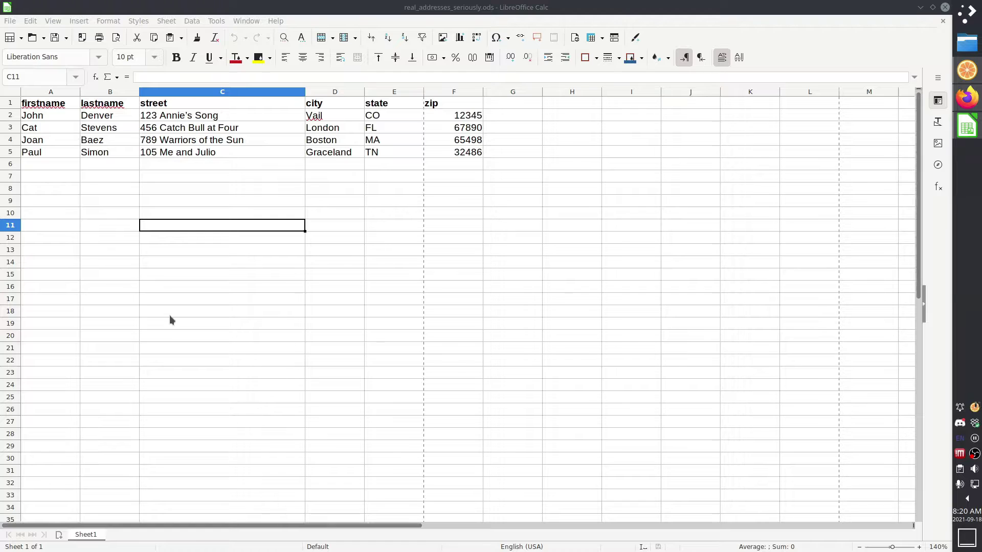
pyautogui.click(117, 188)
pyautogui.moveTo(62, 103); pyautogui.dragTo(443, 160)
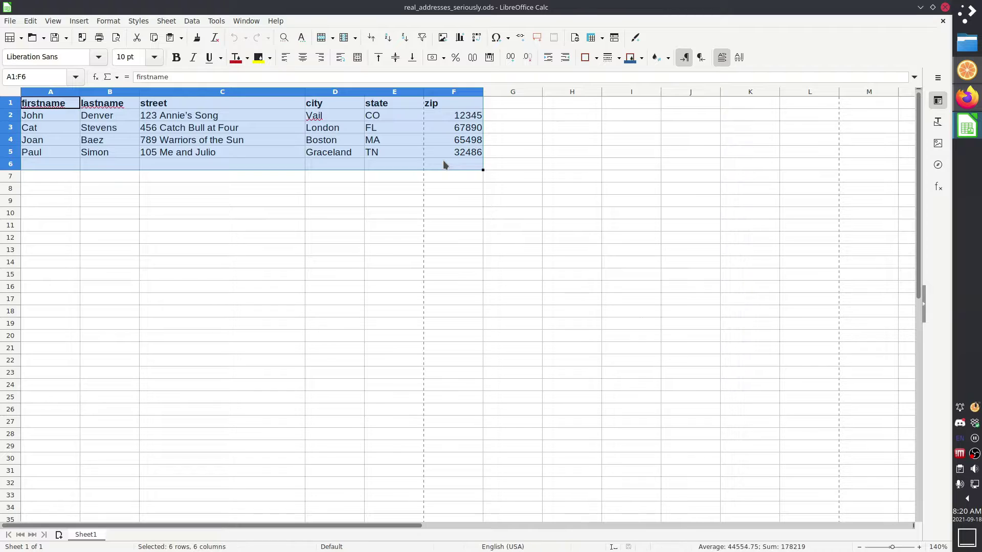
pyautogui.click(228, 225)
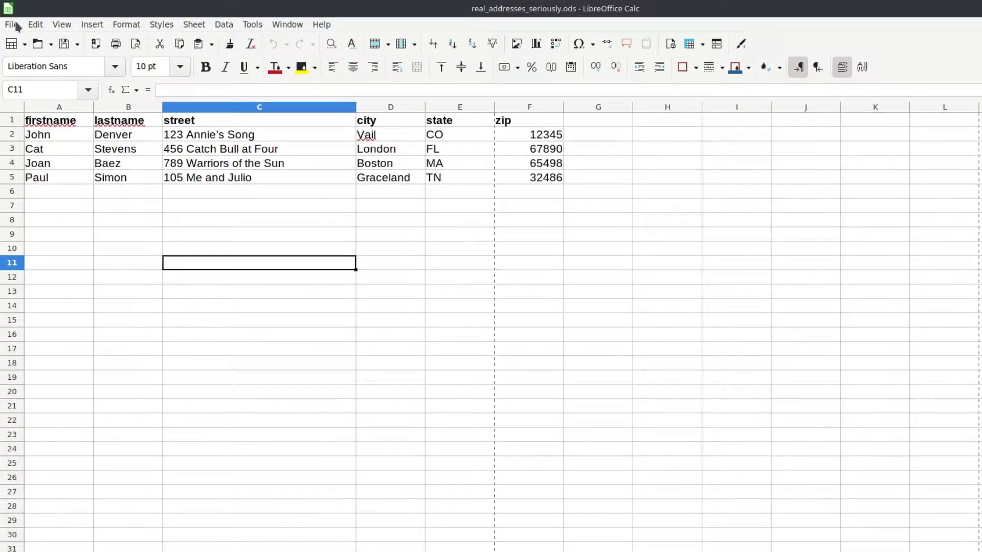
# Start the Address Data Source wizard with Other external data source and advance
pyautogui.click(10, 21)
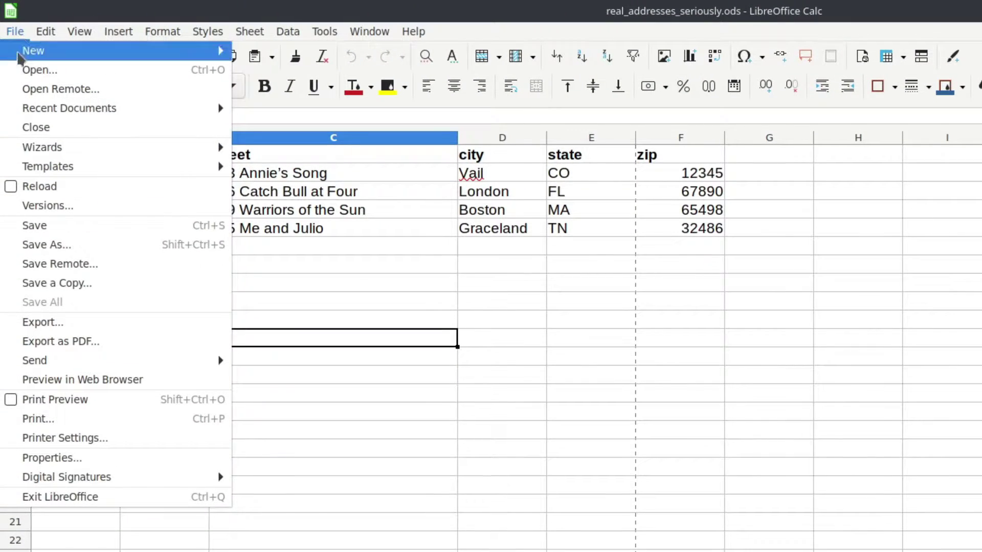
pyautogui.moveTo(45, 152)
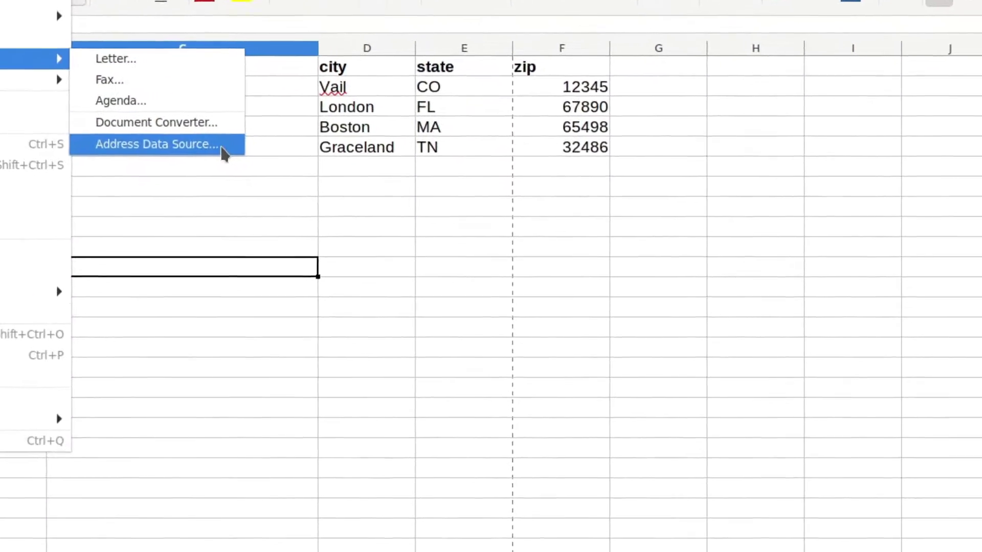
pyautogui.click(368, 233)
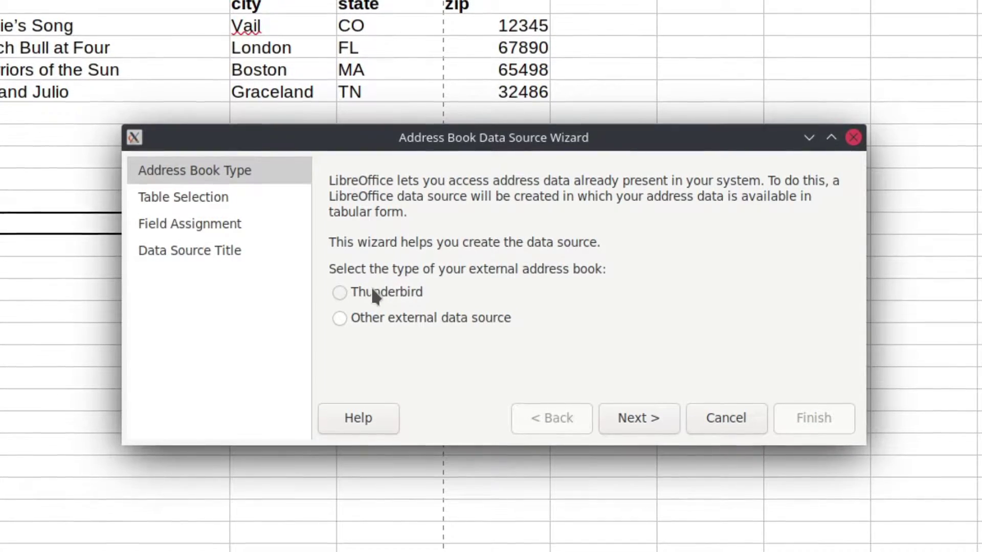
pyautogui.click(339, 321)
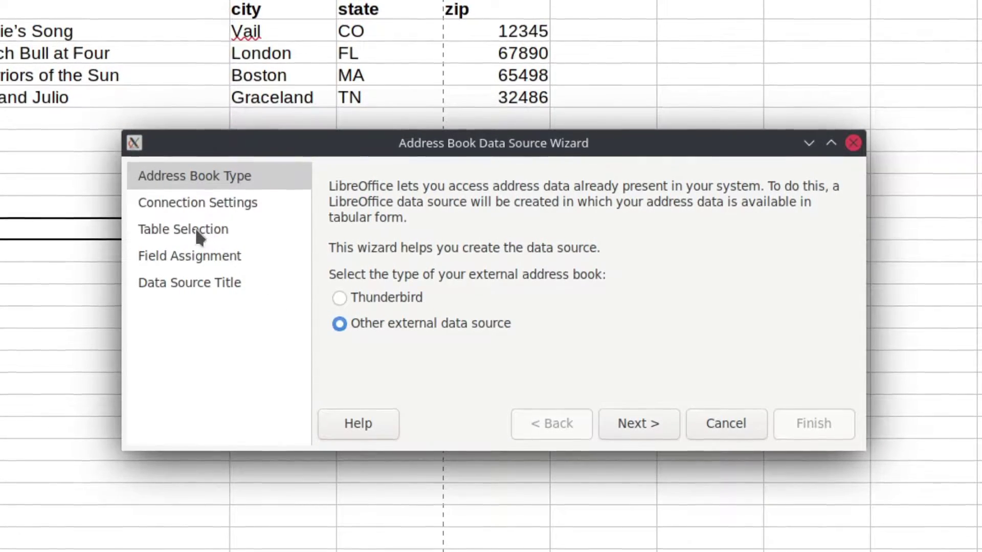
pyautogui.click(652, 427)
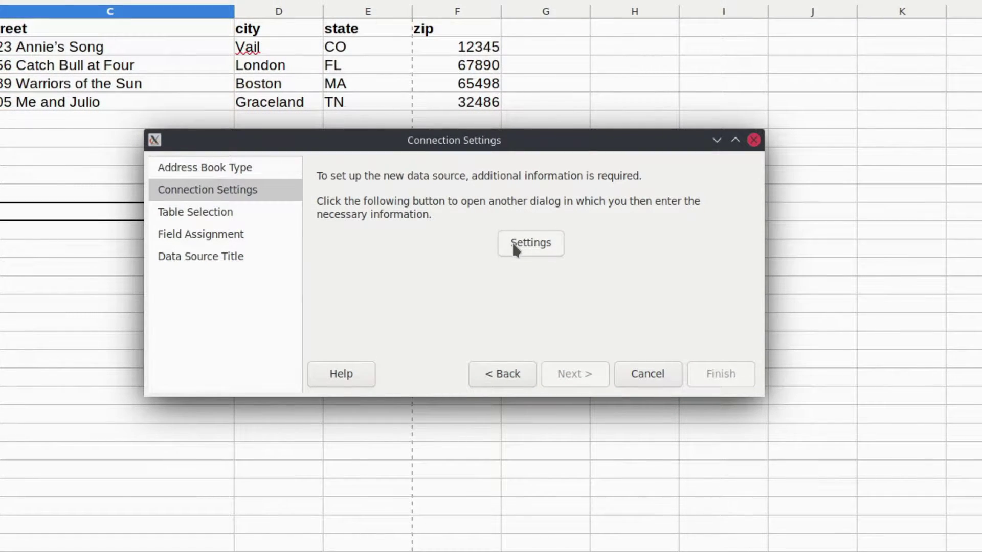
# Set the new data source's database type to Spreadsheet
pyautogui.click(513, 245)
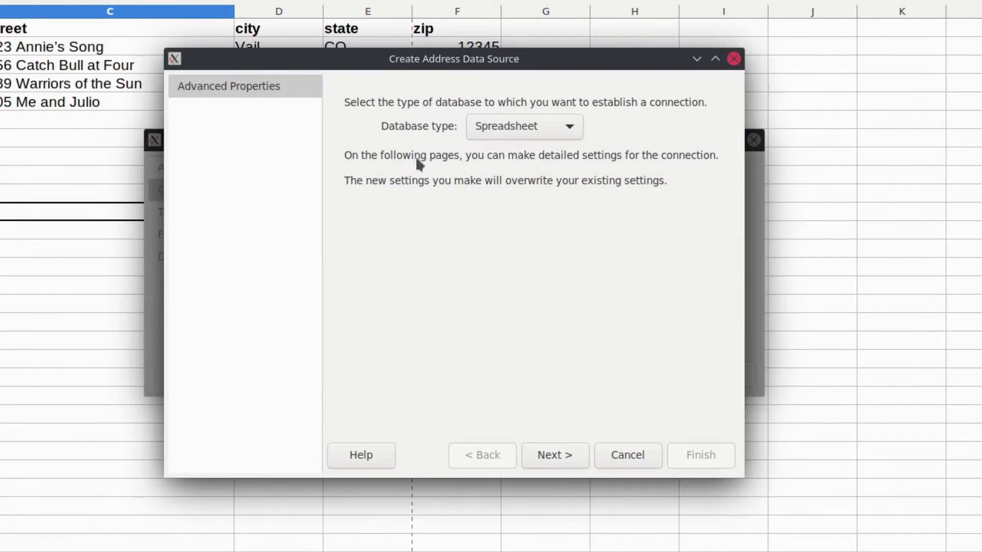
pyautogui.click(557, 130)
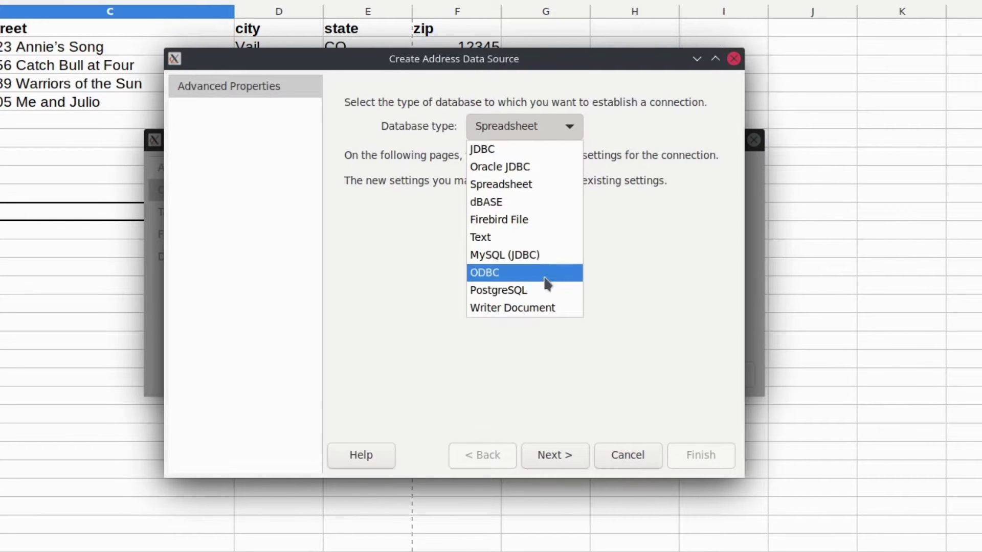
pyautogui.click(532, 185)
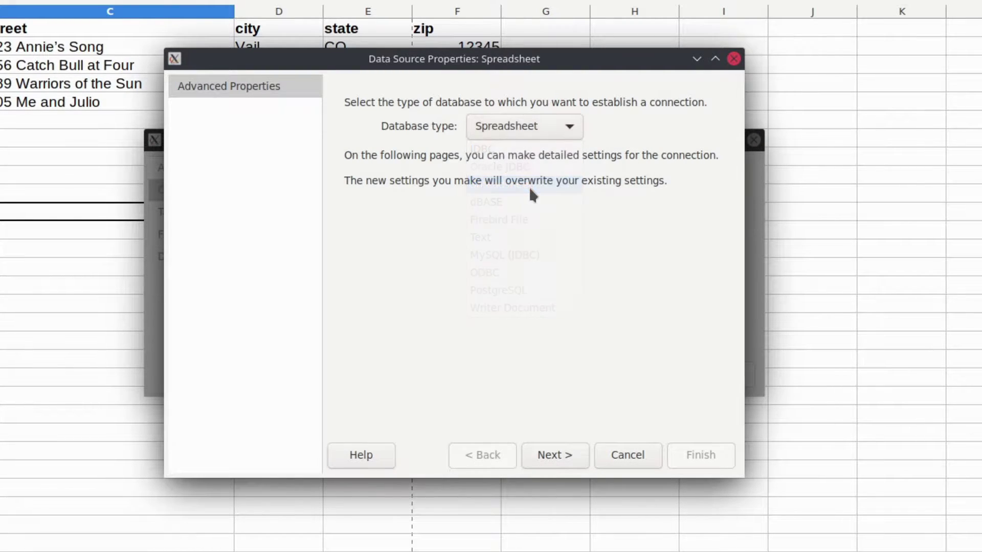
pyautogui.click(549, 455)
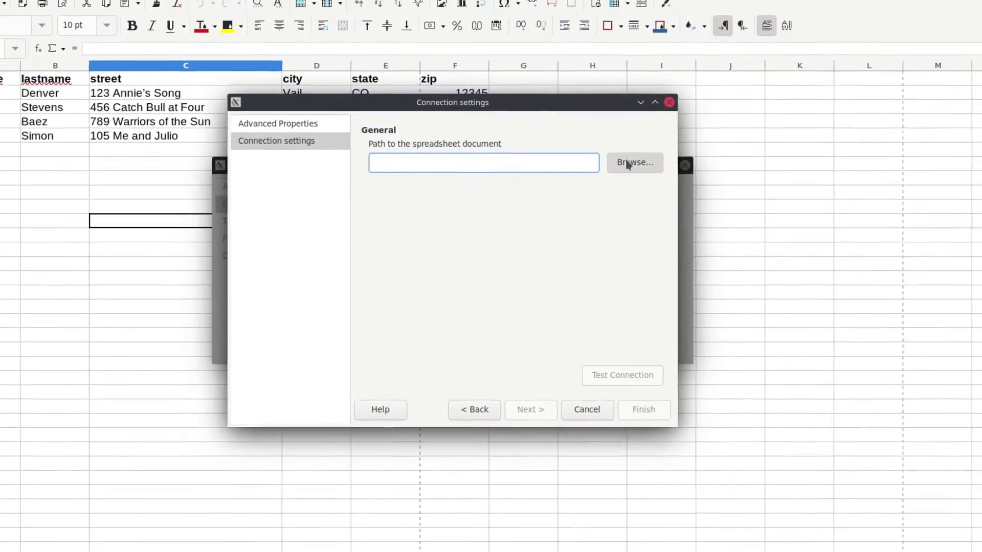
# Point the connection at Desktop's real_addresses_seriously.ods and confirm the connection test succeeds
pyautogui.click(628, 163)
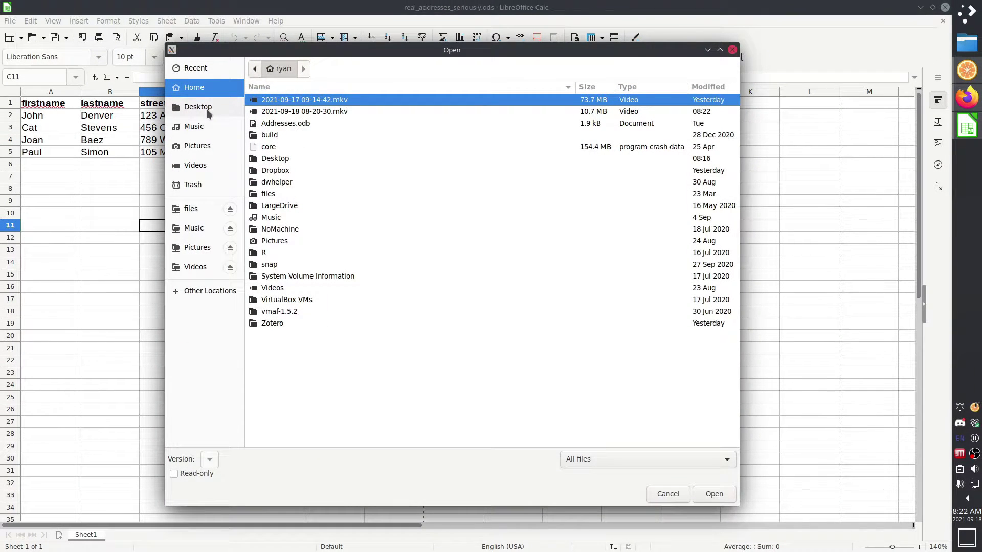
pyautogui.click(208, 108)
pyautogui.click(289, 112)
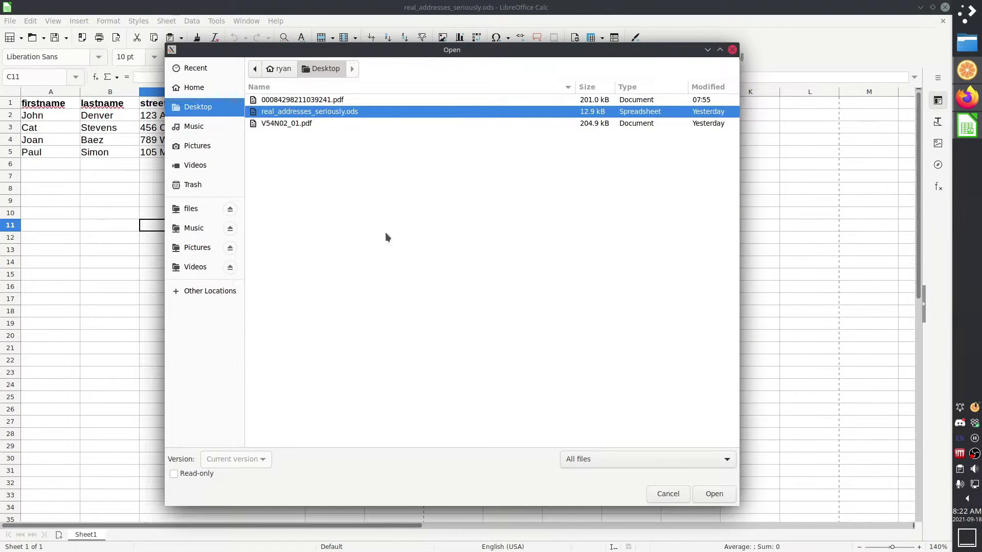
pyautogui.click(714, 495)
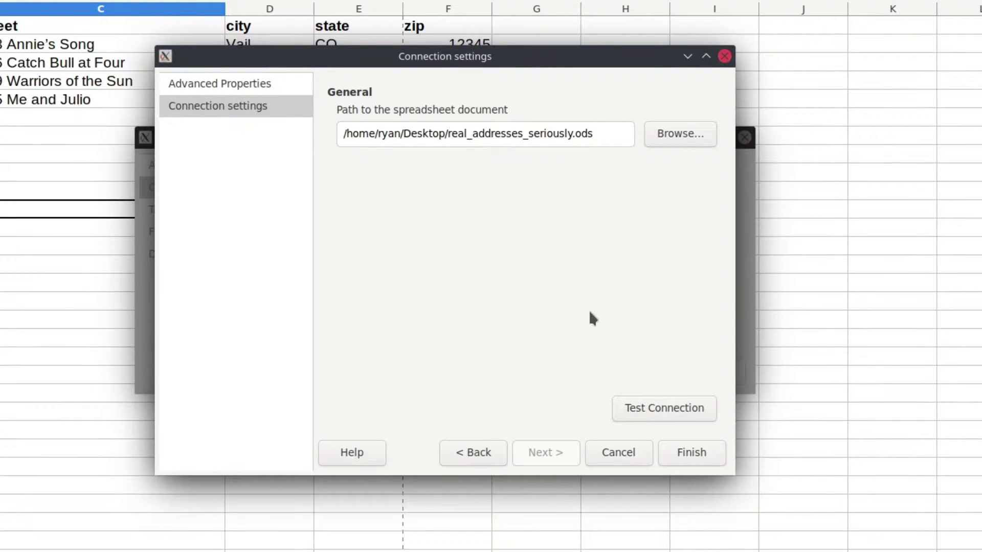
pyautogui.click(632, 407)
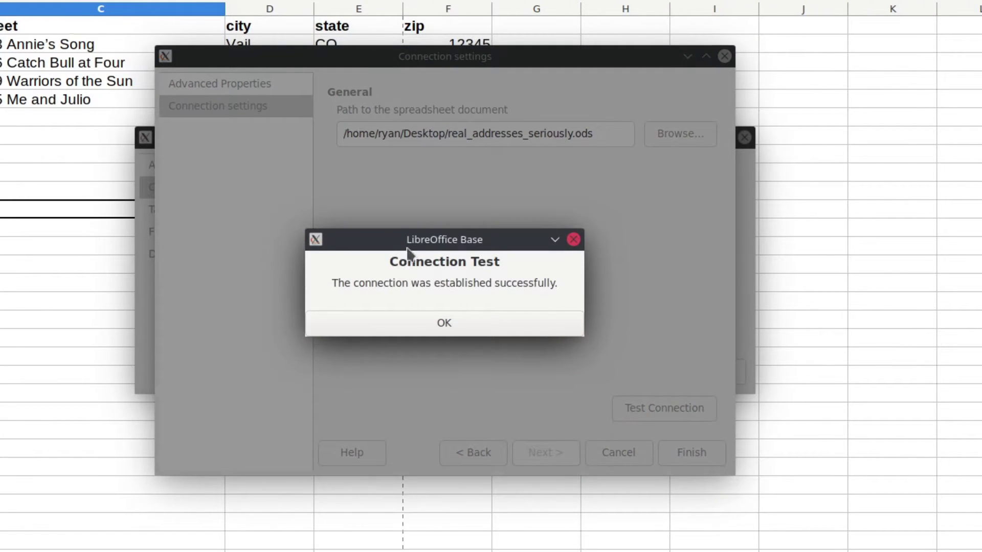
pyautogui.click(431, 316)
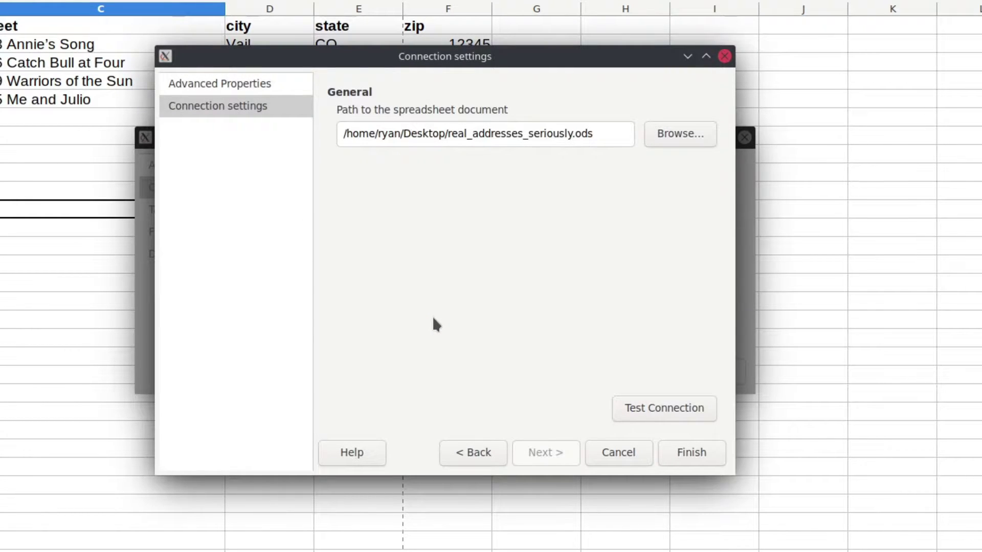
# In Field Assignment, map First name, Last name and Street to the firstname, lastname and street columns
pyautogui.click(685, 452)
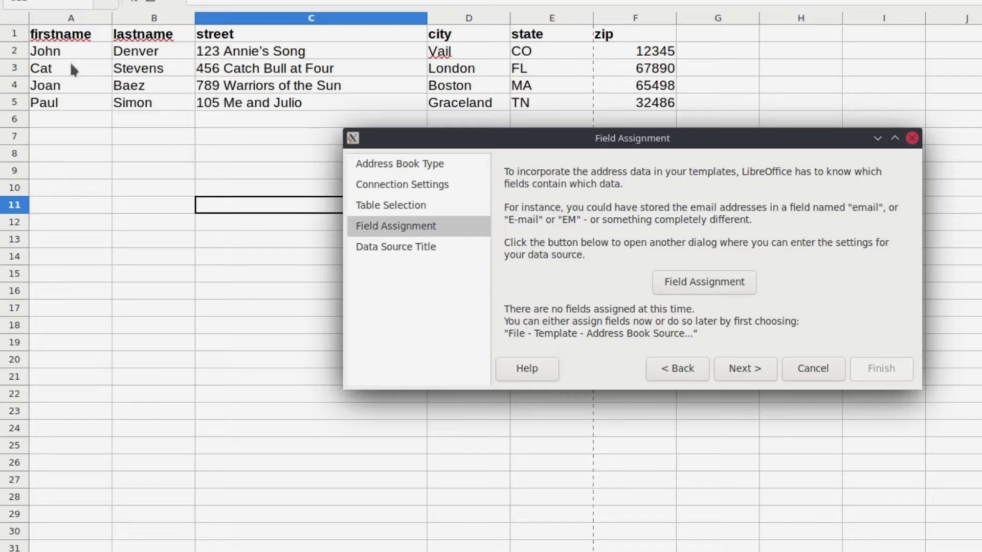
pyautogui.click(695, 285)
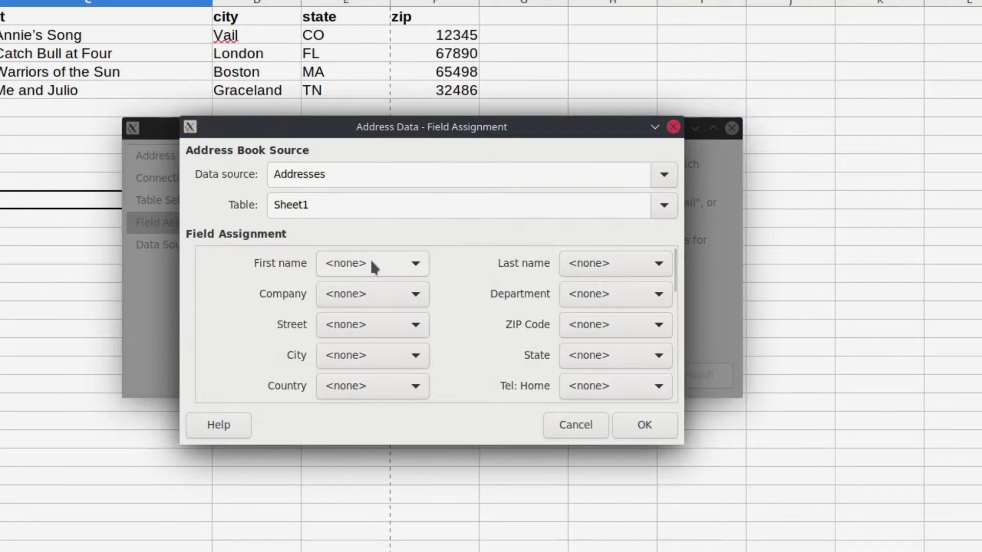
pyautogui.click(567, 267)
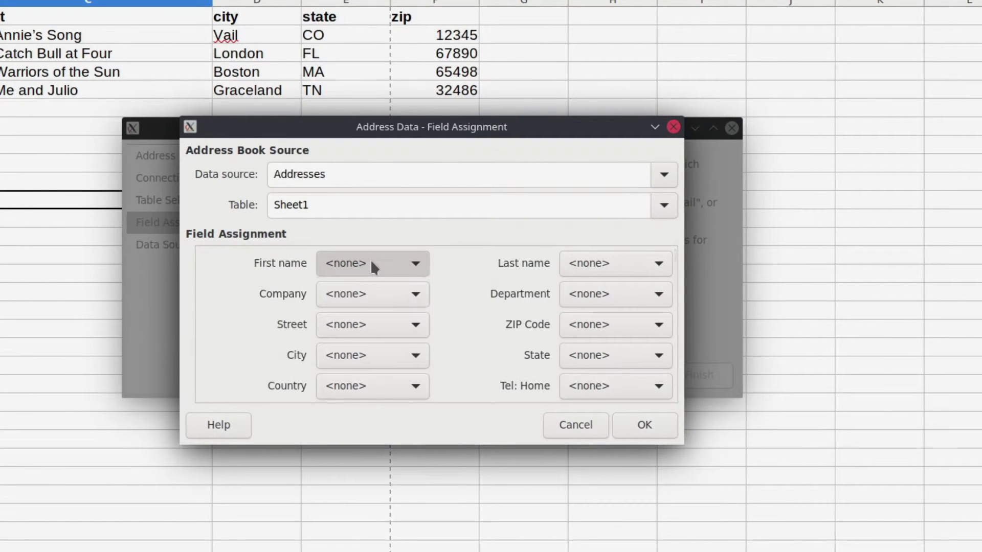
pyautogui.click(367, 304)
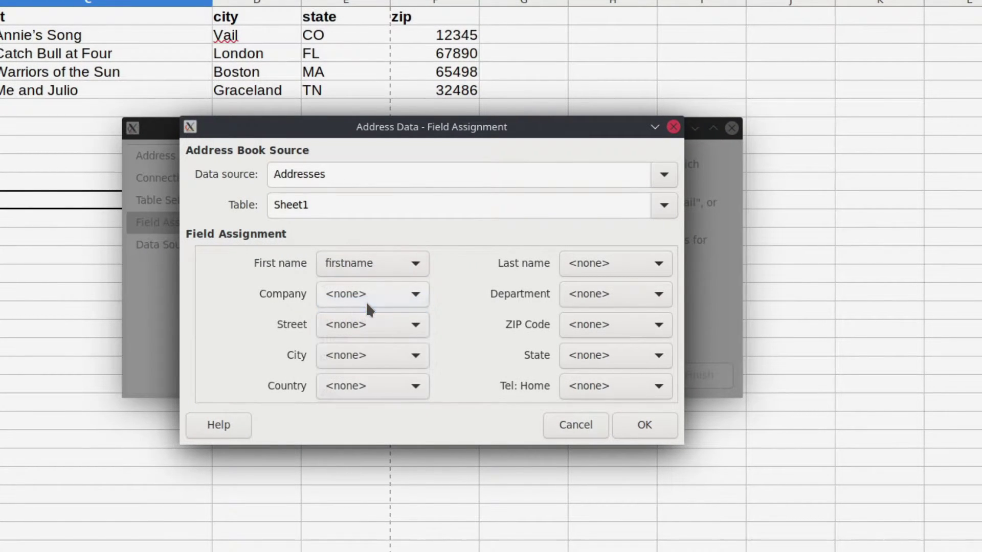
pyautogui.click(618, 259)
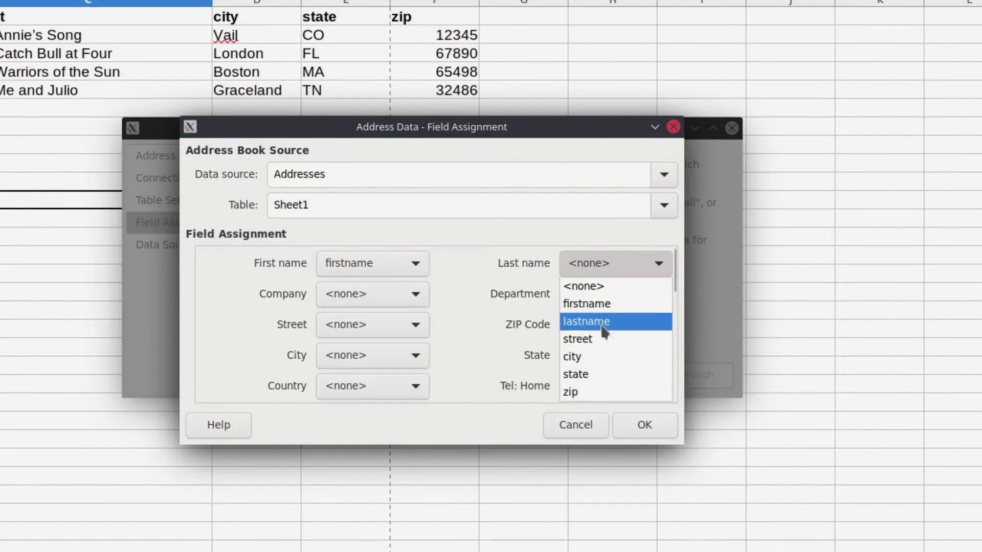
pyautogui.click(574, 323)
pyautogui.click(340, 329)
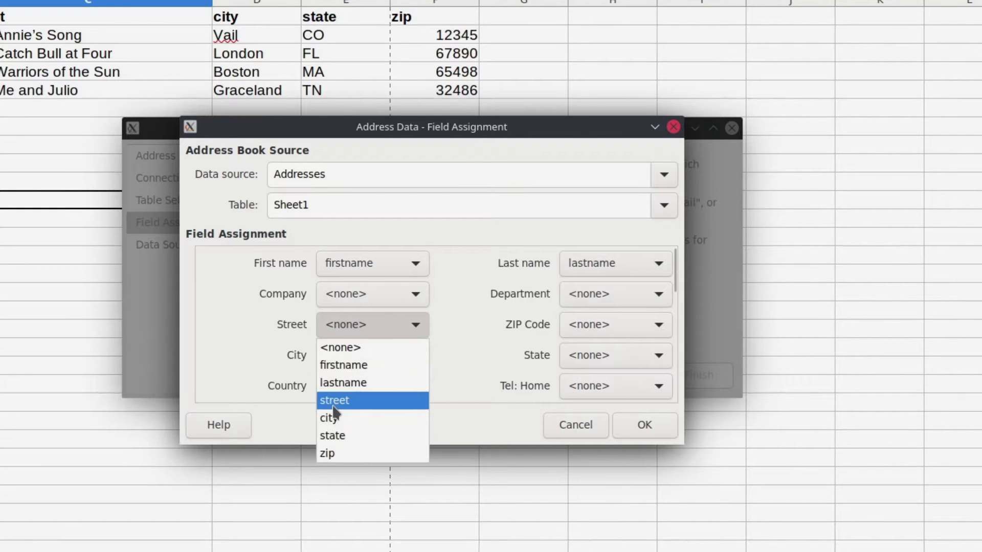
pyautogui.click(364, 402)
# Map ZIP Code, City and State to the zip, city and state columns
pyautogui.click(638, 323)
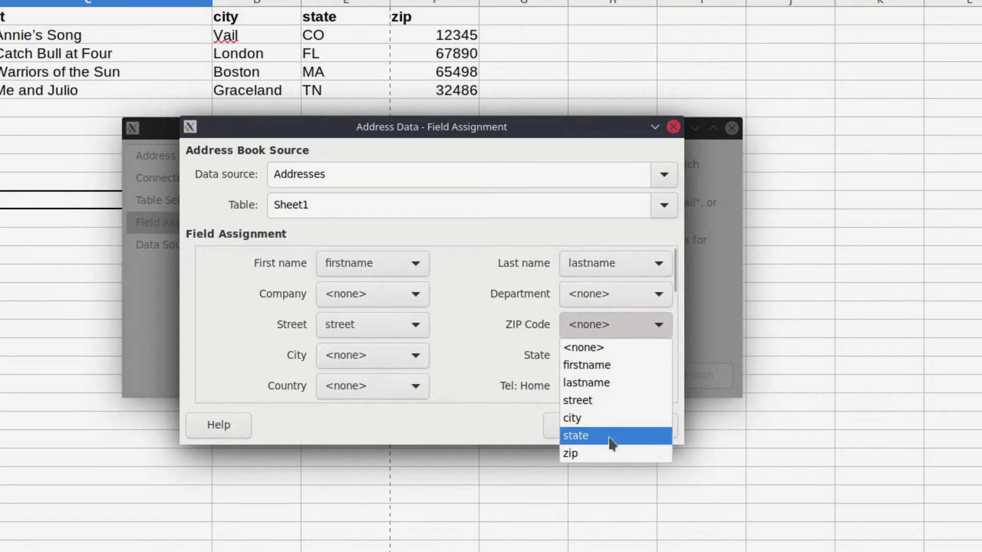
pyautogui.click(609, 454)
pyautogui.click(398, 353)
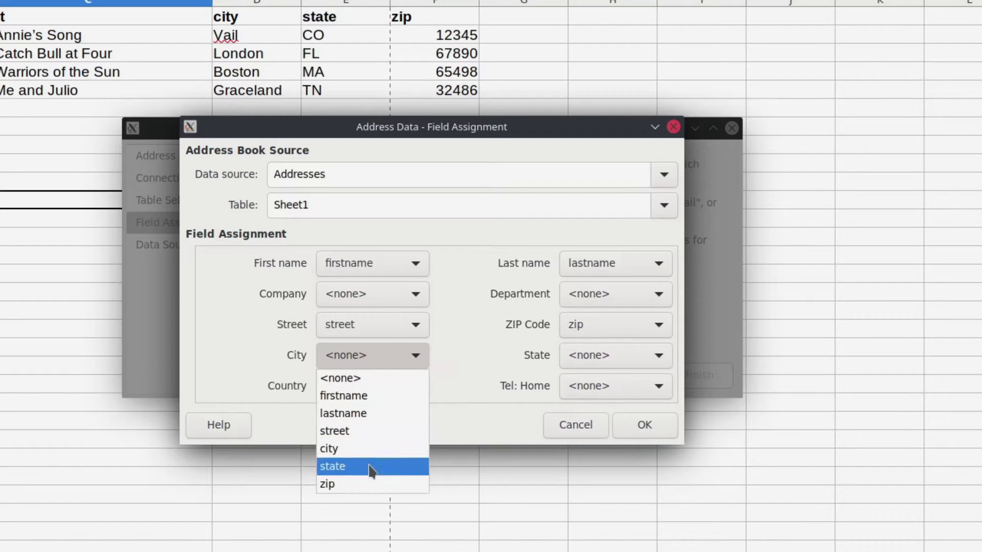
pyautogui.click(366, 449)
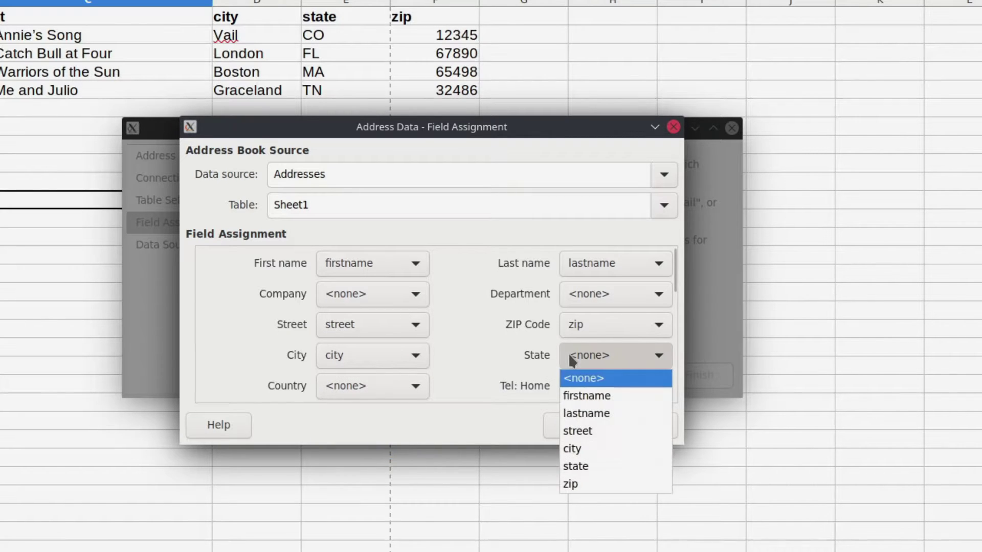
pyautogui.click(585, 468)
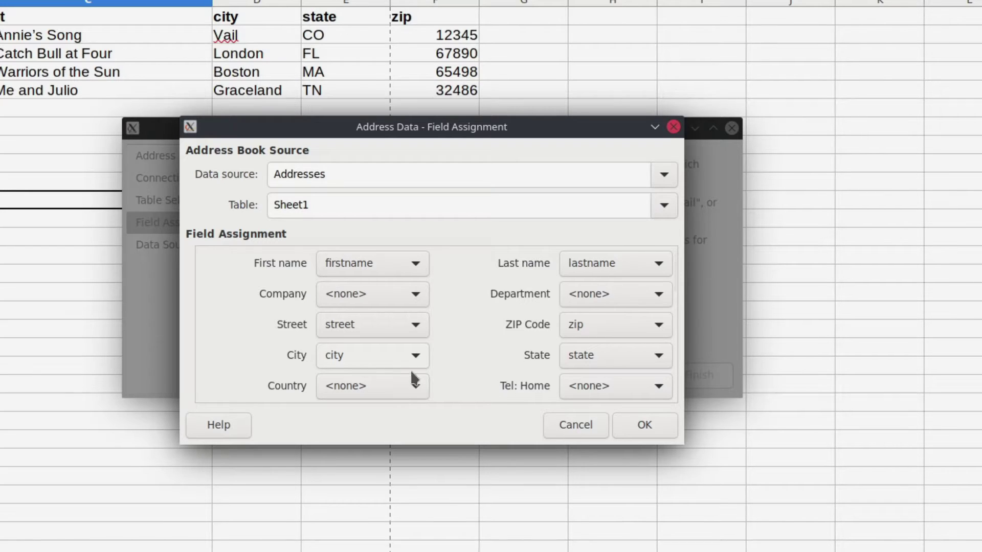
# Name the address book FolkArtistAddresses, finish the wizard and overwrite the existing file
pyautogui.click(633, 421)
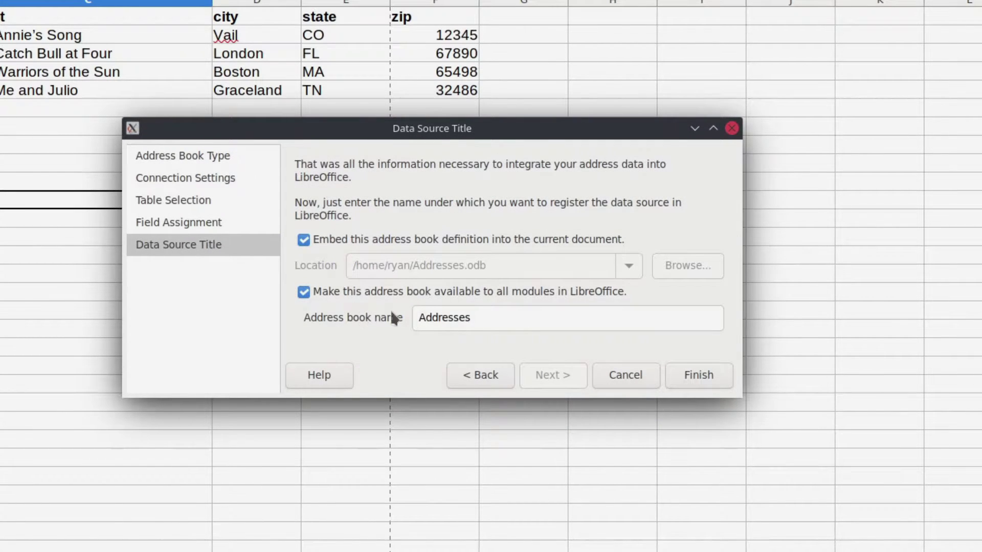
pyautogui.doubleClick(475, 318)
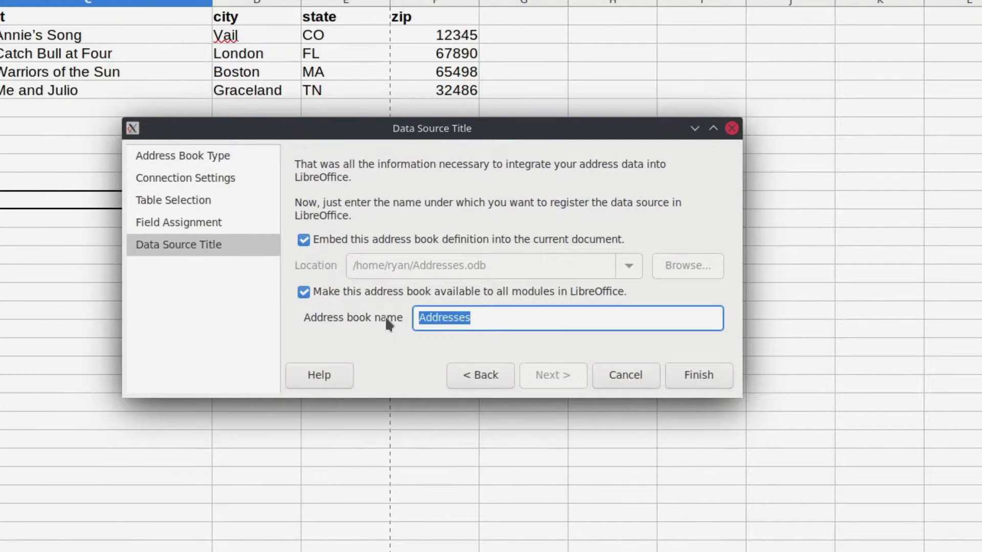
pyautogui.write('FolkA')
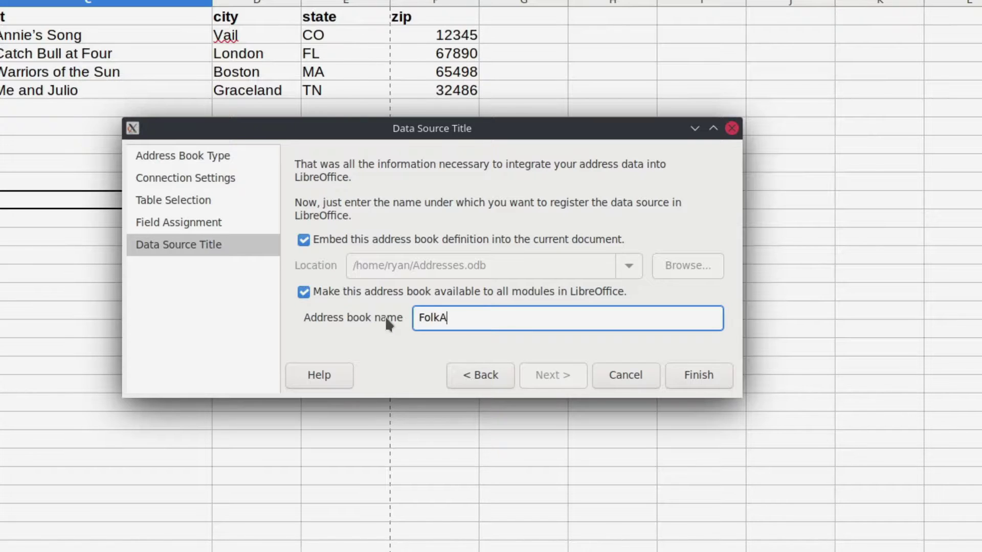
pyautogui.write('rtistAddresses')
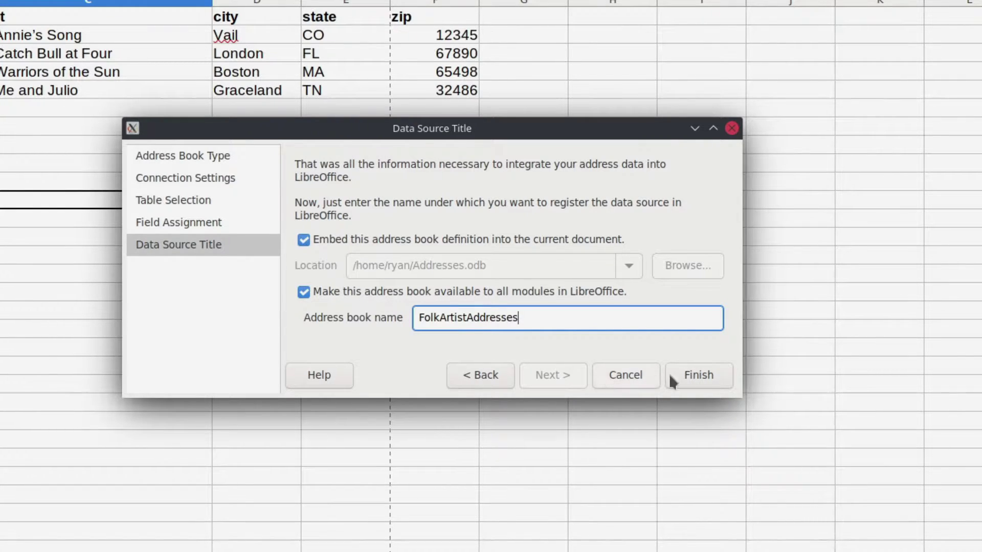
pyautogui.click(693, 376)
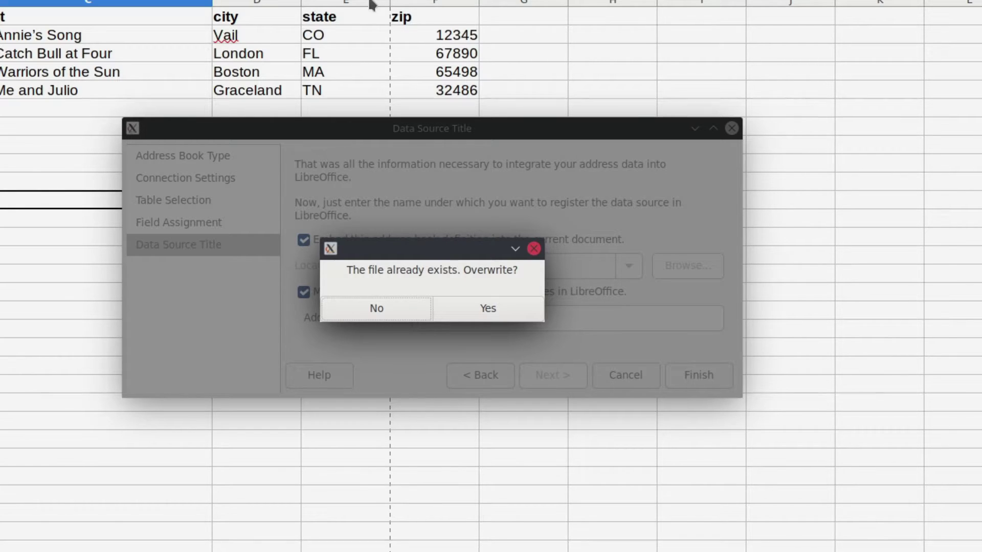
pyautogui.click(466, 309)
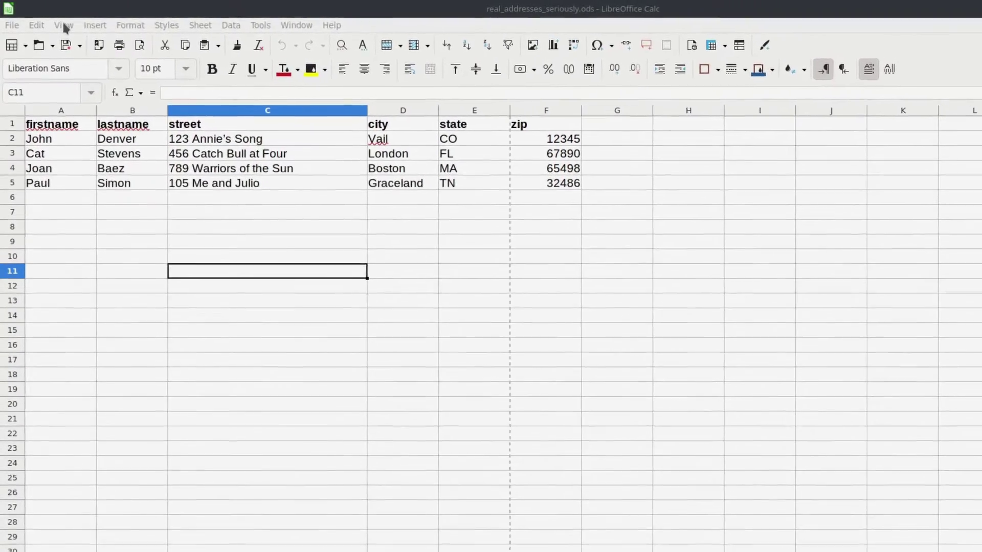
pyautogui.click(64, 25)
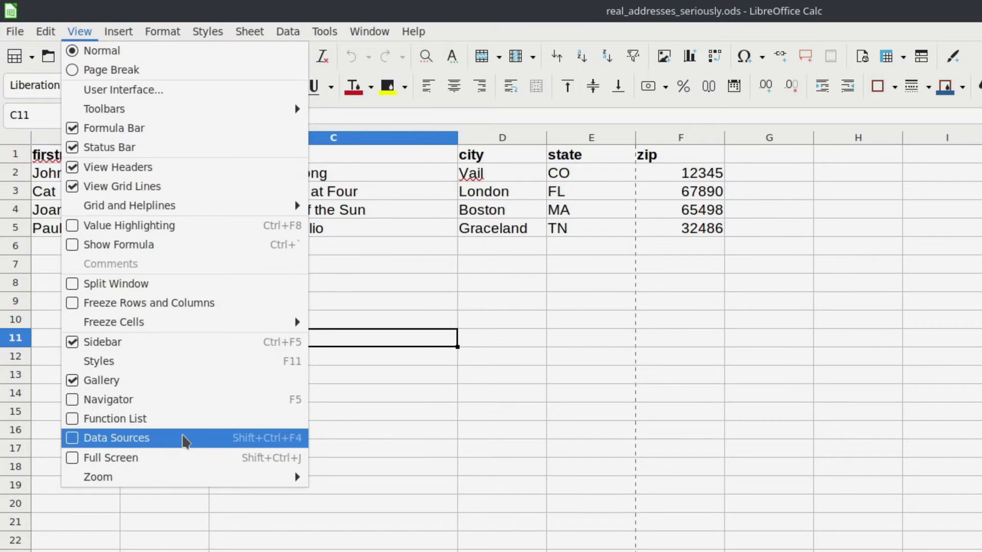
pyautogui.click(185, 438)
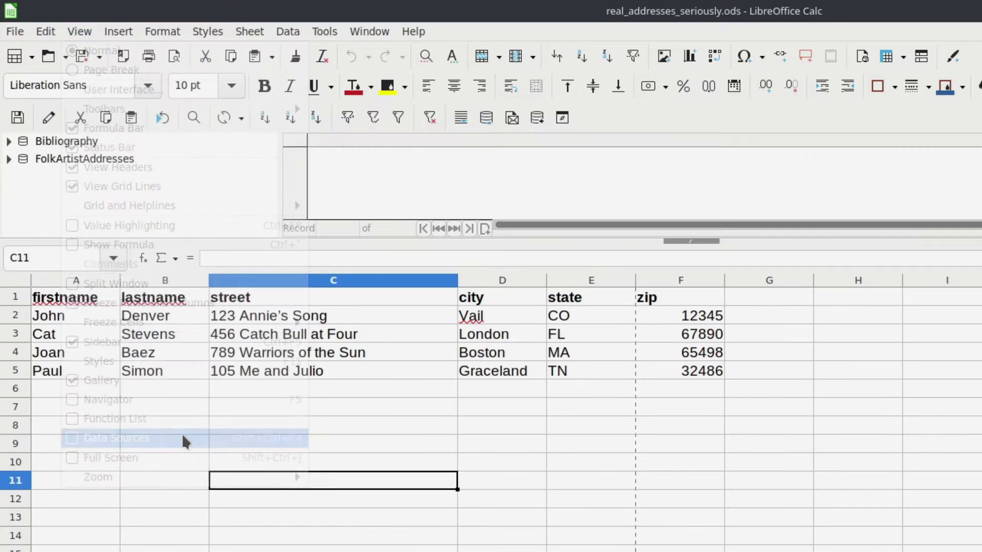
pyautogui.click(69, 162)
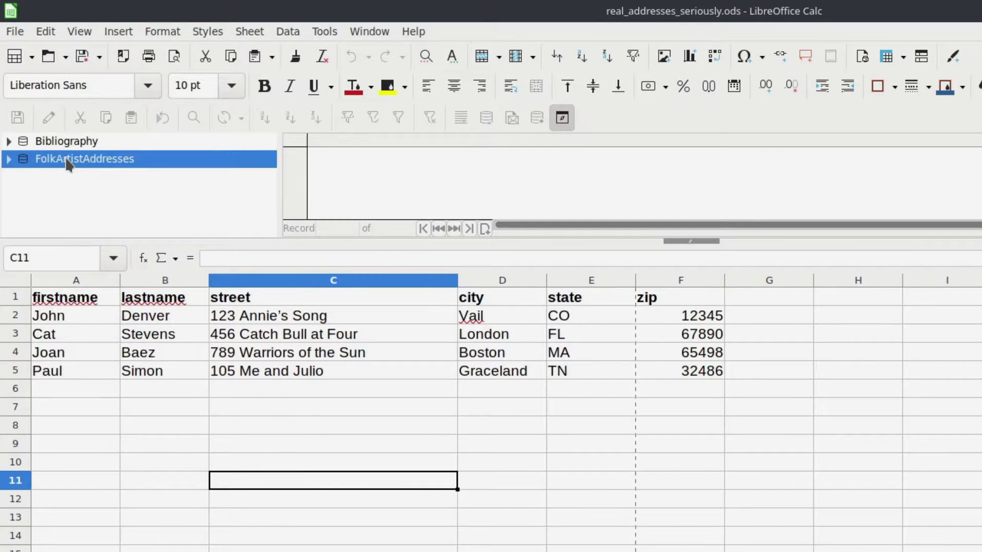
pyautogui.click(9, 159)
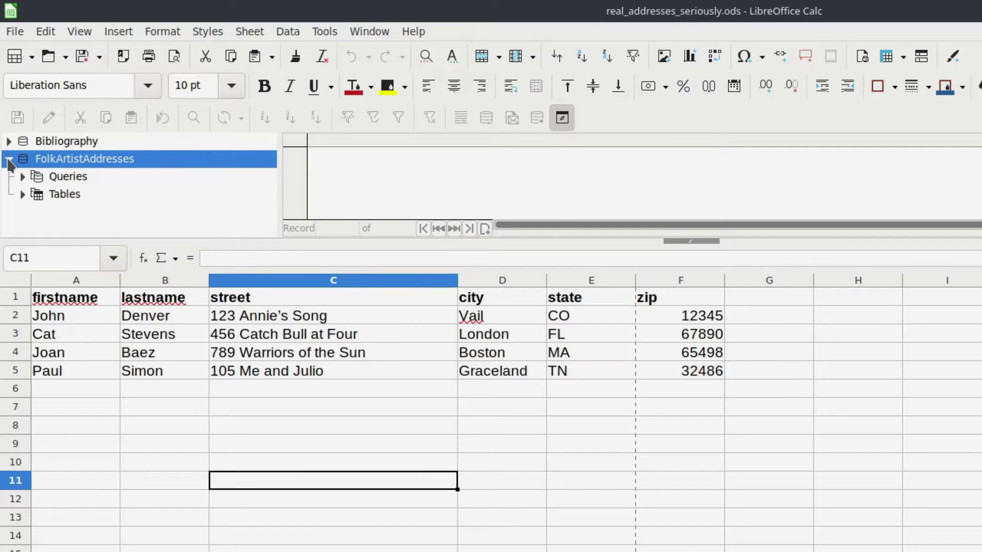
pyautogui.click(47, 197)
pyautogui.click(22, 194)
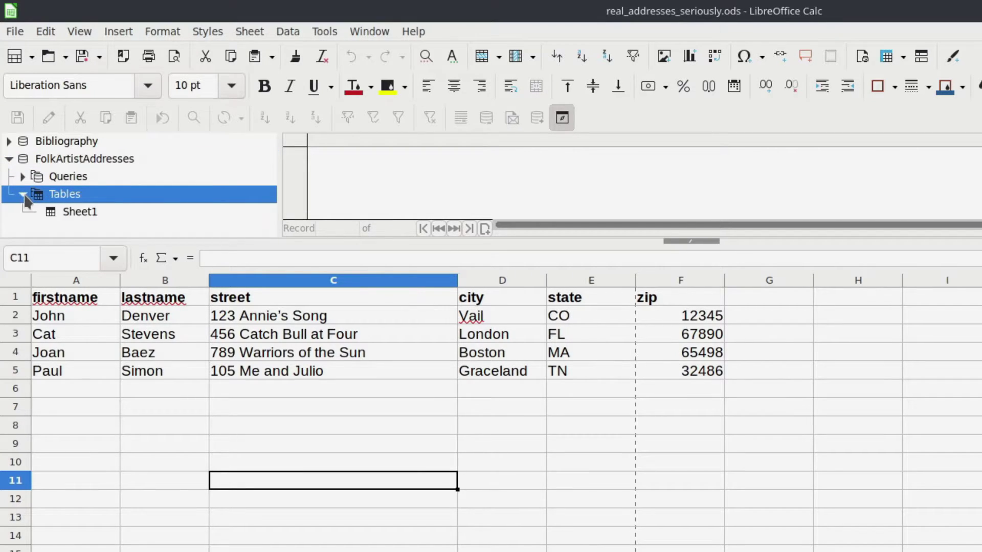
pyautogui.click(68, 215)
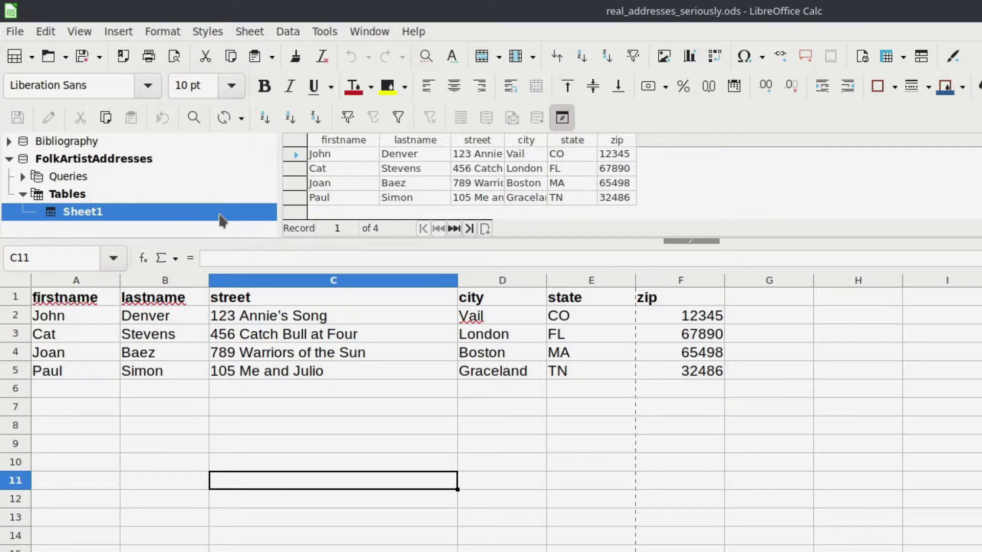
pyautogui.hotkey('ctrl', 'shift', 'F4')
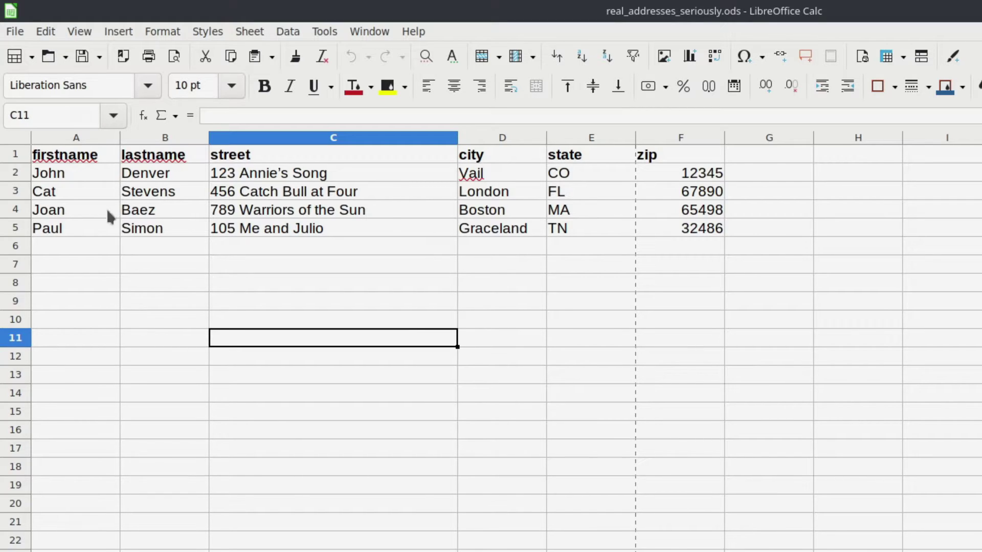
# Open a new Labels dialog from File > New > Labels
pyautogui.click(18, 32)
pyautogui.moveTo(32, 58)
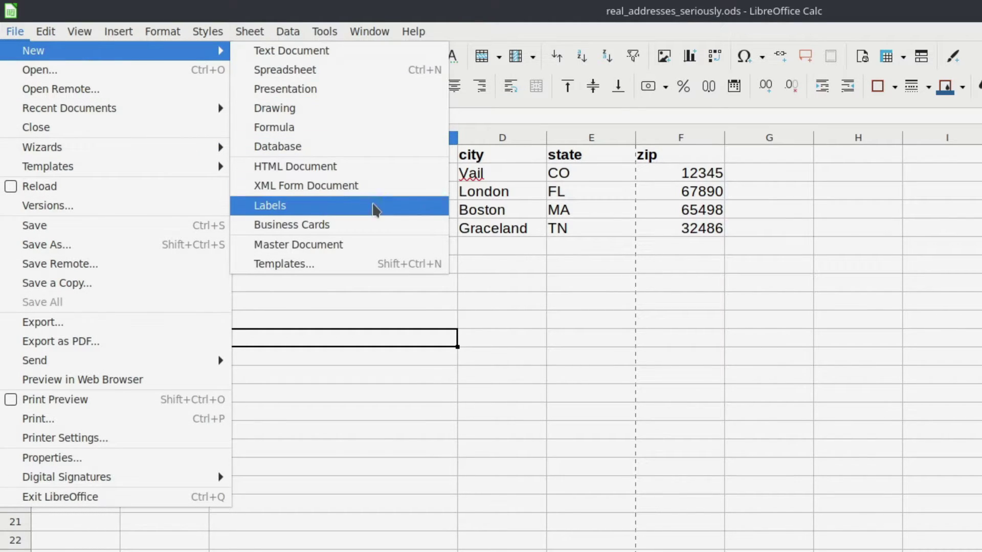
pyautogui.click(387, 210)
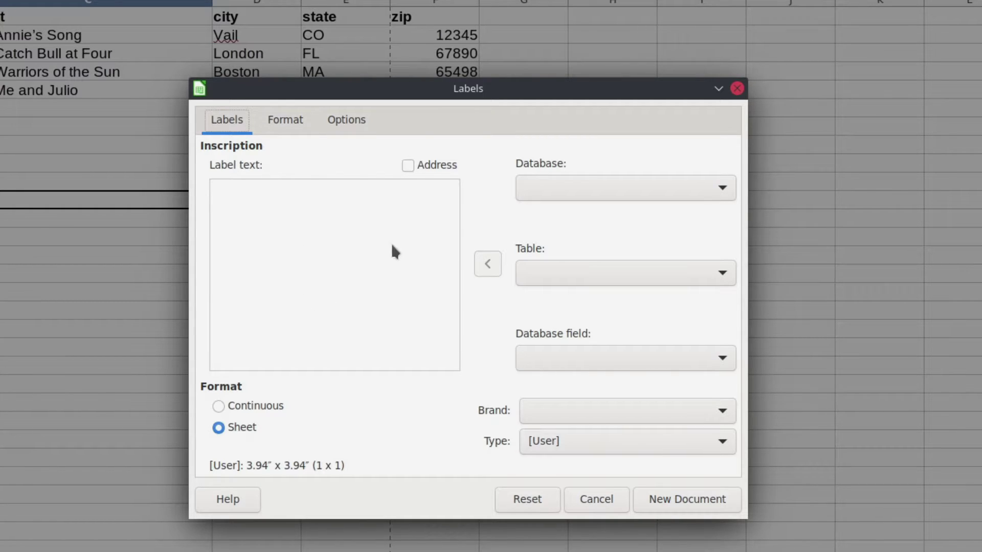
# Choose FolkArtistAddresses as the database and Sheet1 as the table
pyautogui.click(591, 187)
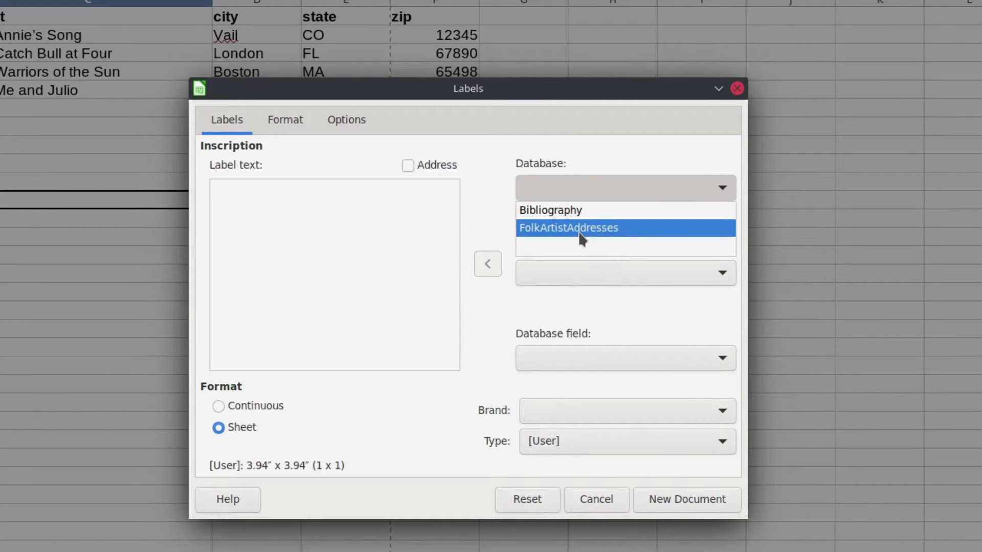
pyautogui.click(570, 228)
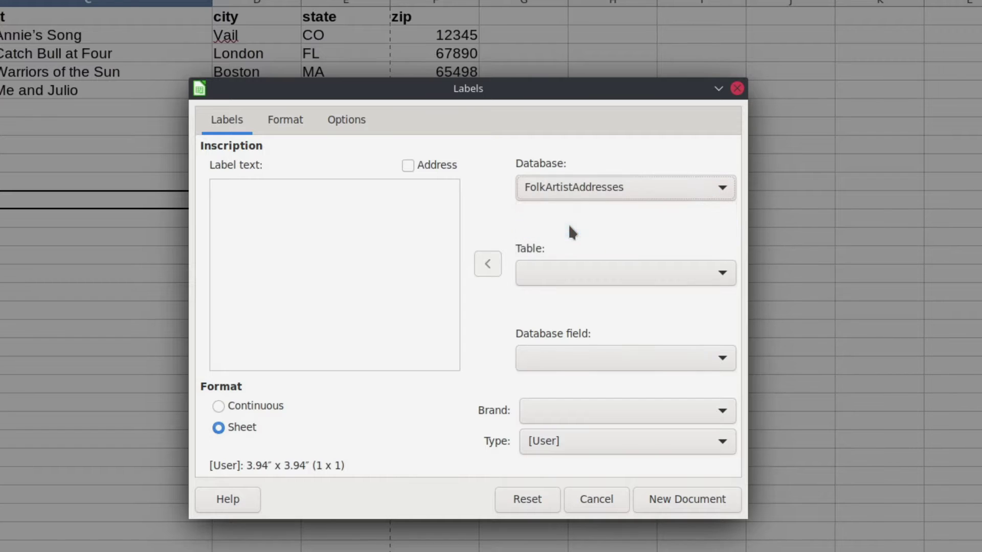
pyautogui.click(575, 271)
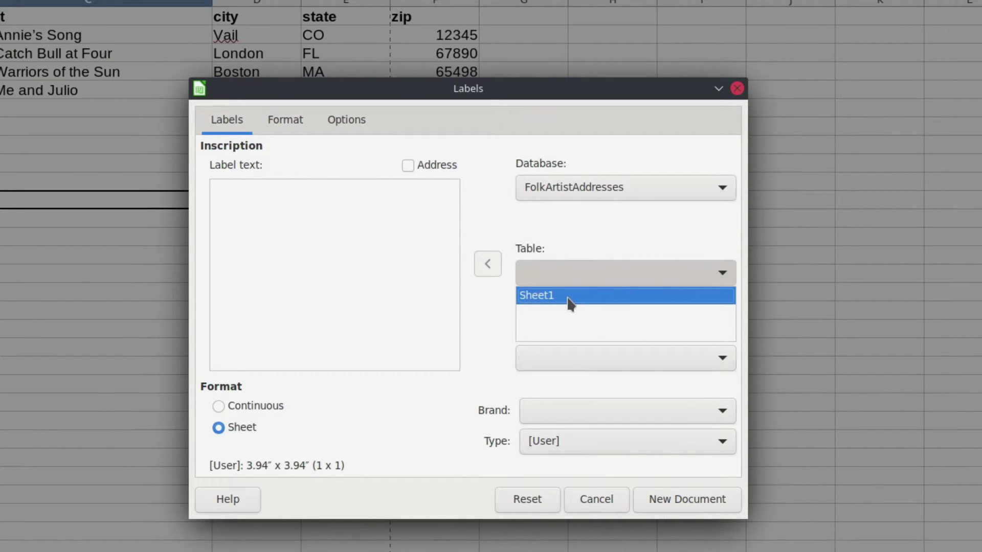
pyautogui.click(568, 298)
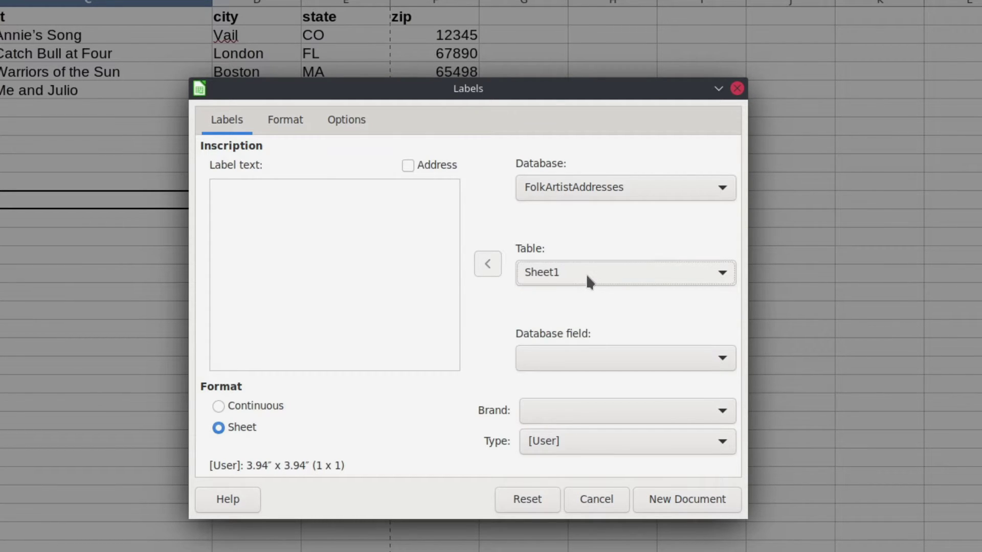
# Insert firstname and lastname on the first line and street on the second line
pyautogui.click(602, 363)
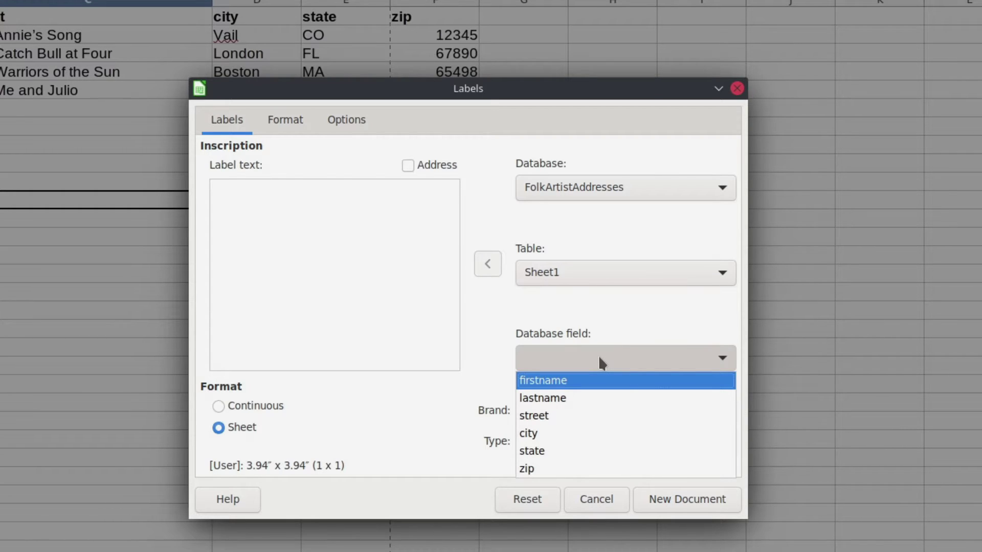
pyautogui.click(566, 382)
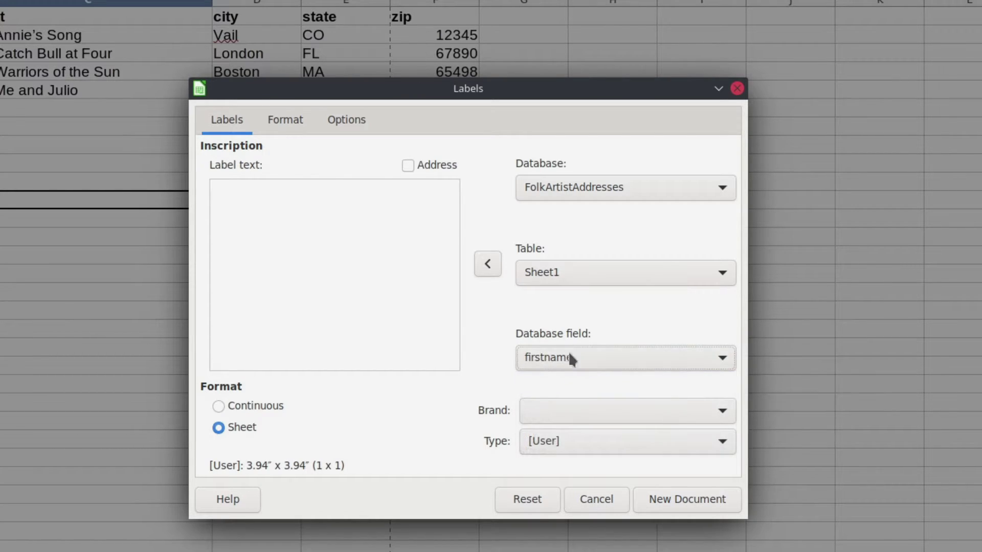
pyautogui.click(486, 260)
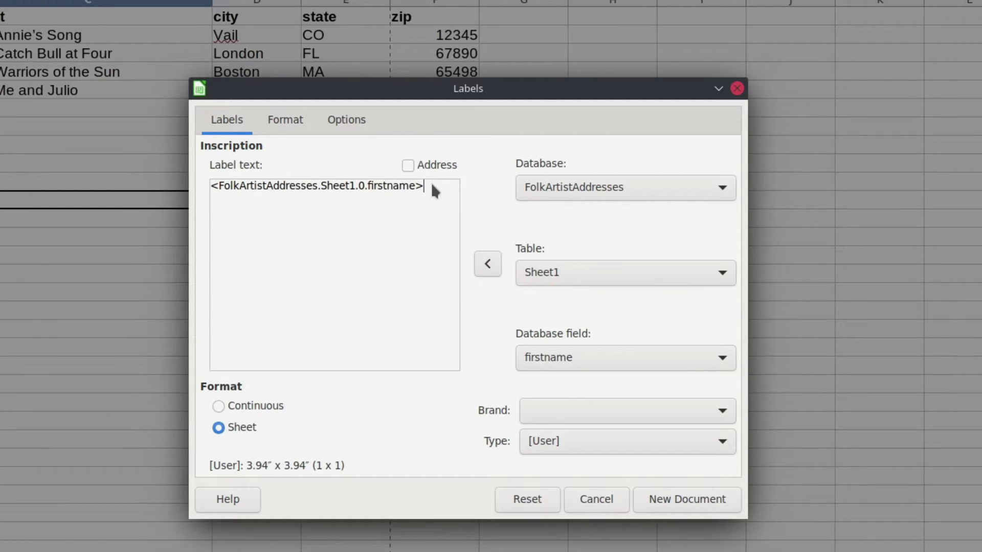
pyautogui.click(569, 364)
pyautogui.click(563, 398)
pyautogui.click(489, 263)
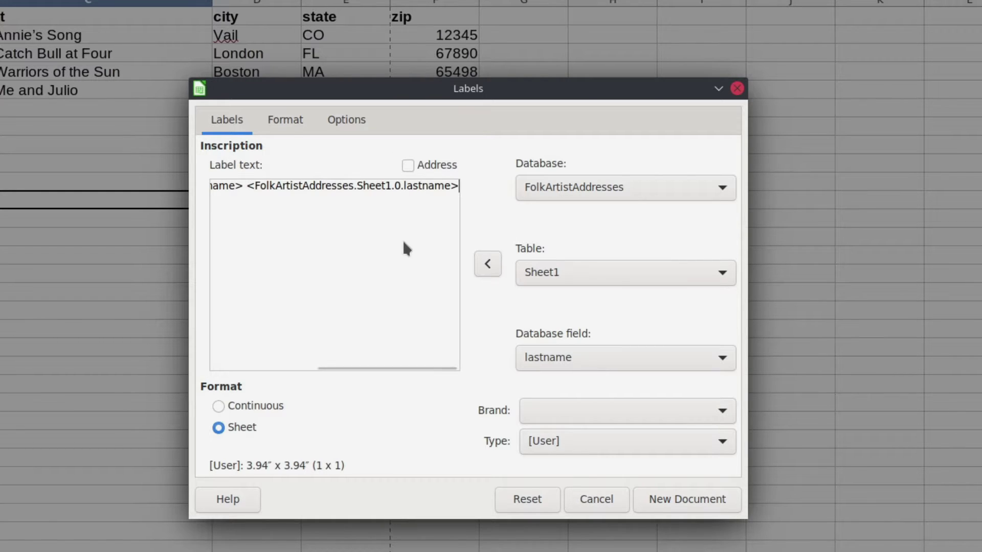
pyautogui.press('Return')
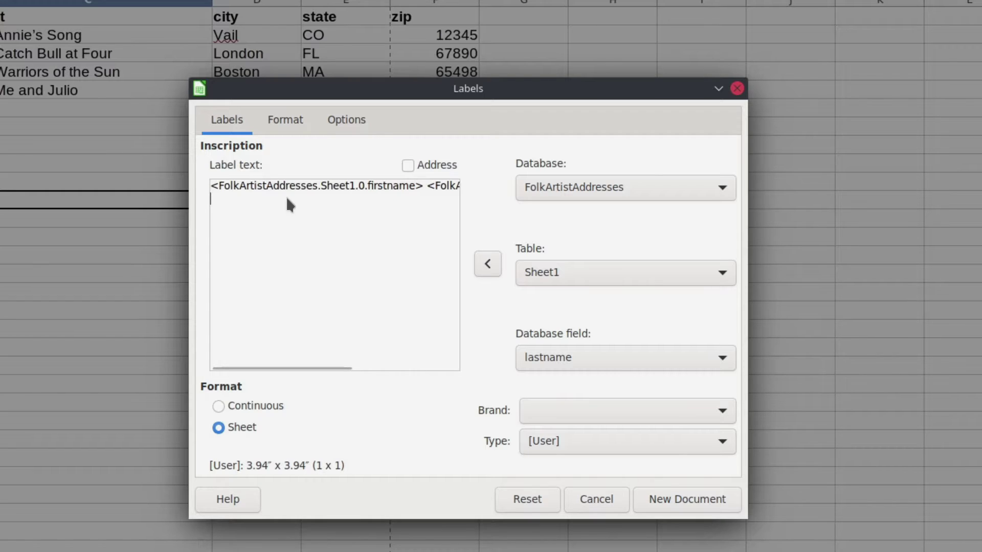
pyautogui.click(558, 363)
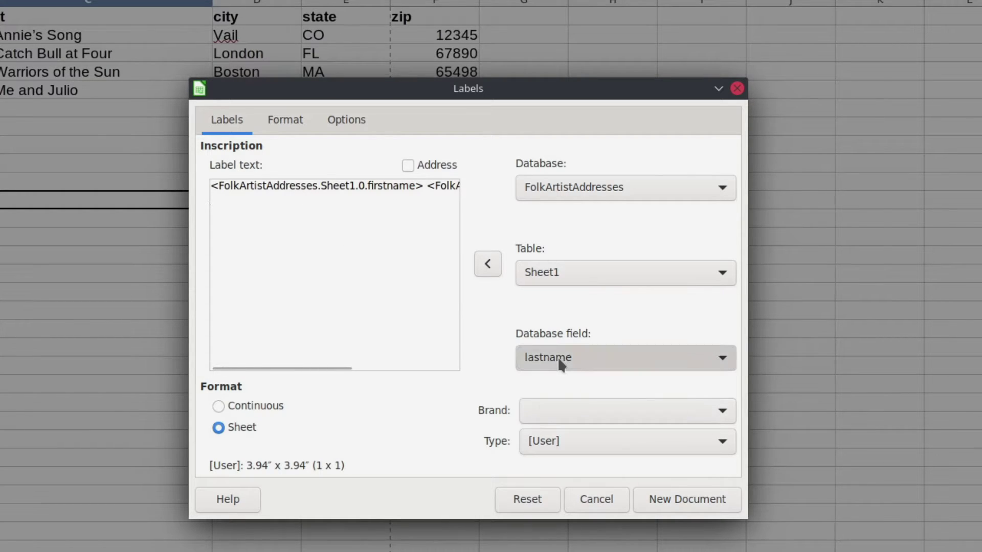
pyautogui.click(553, 415)
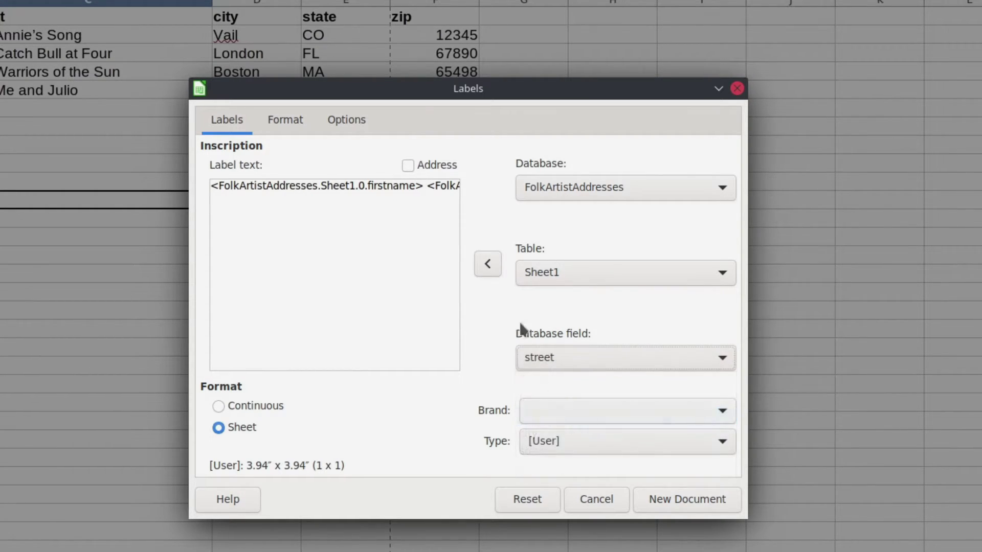
pyautogui.click(485, 260)
pyautogui.press('Return')
# Add city, a comma, state and zip on the third label line
pyautogui.click(547, 356)
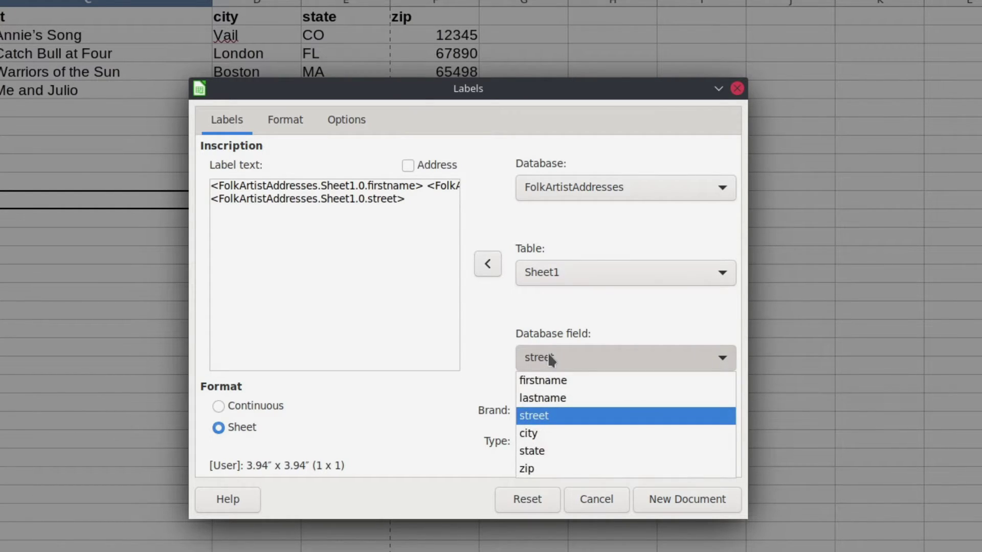
pyautogui.click(546, 437)
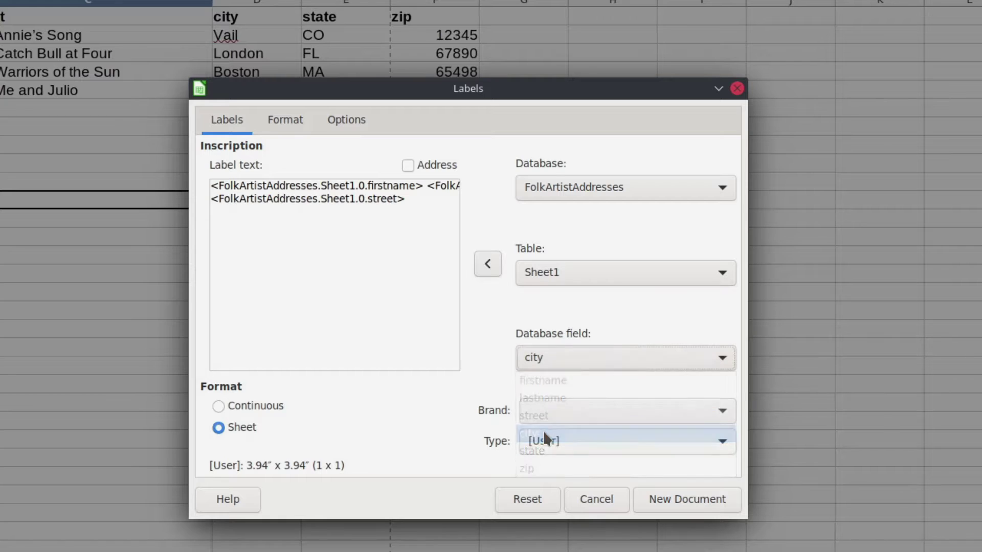
pyautogui.click(486, 260)
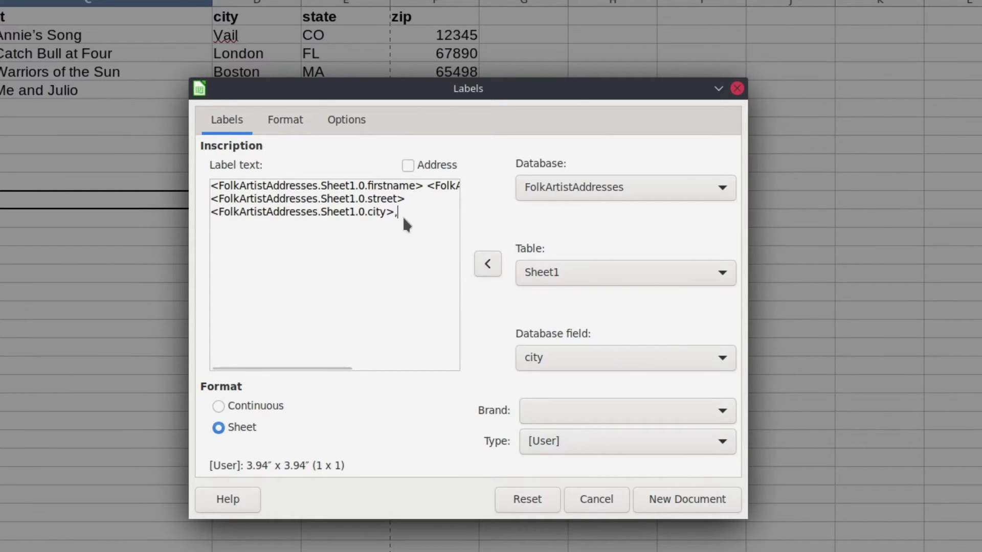
pyautogui.write(',')
pyautogui.click(534, 359)
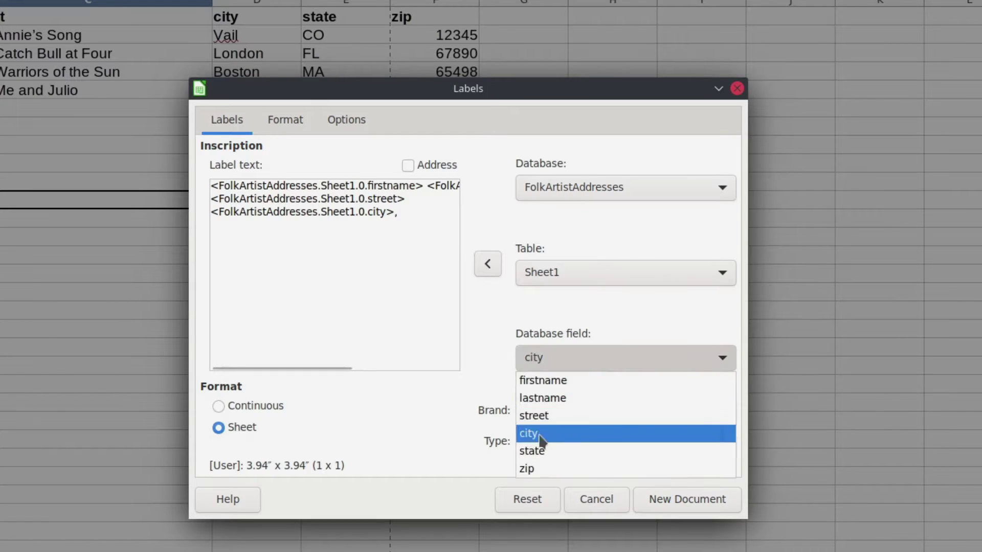
pyautogui.click(545, 450)
pyautogui.click(490, 269)
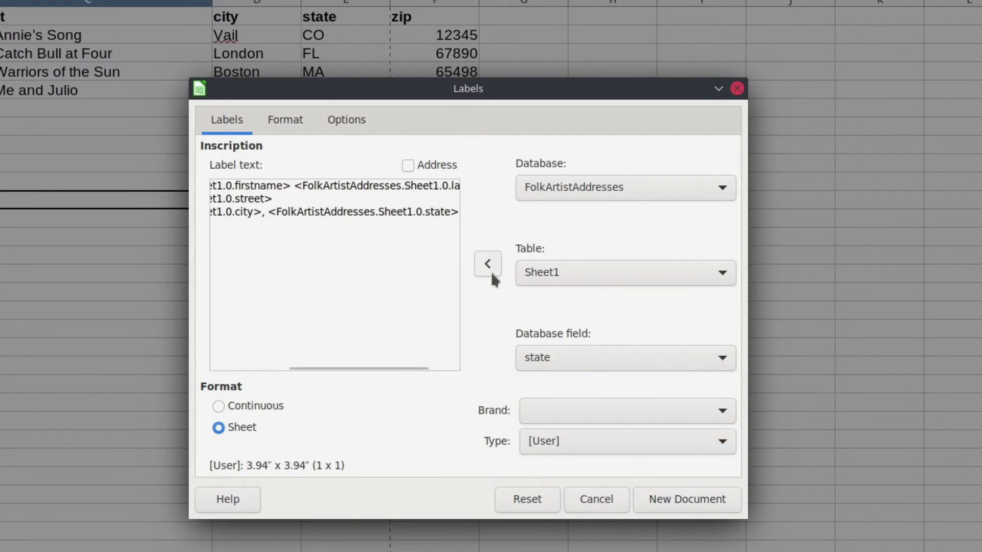
pyautogui.click(546, 355)
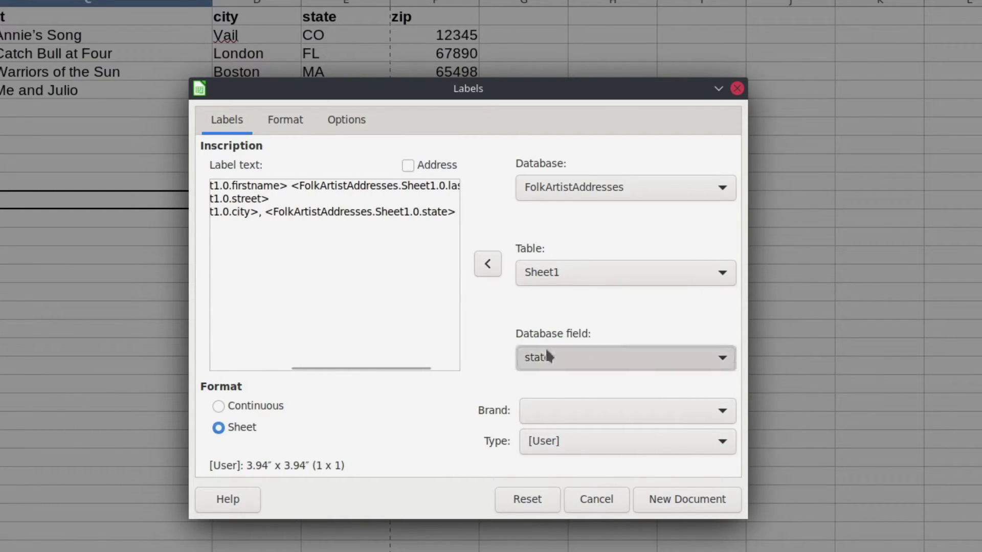
pyautogui.click(556, 468)
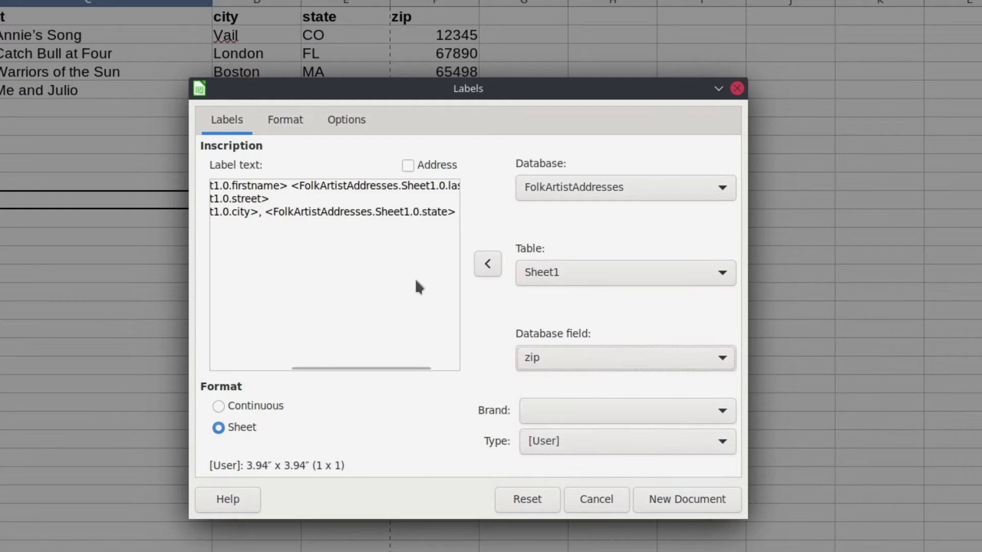
pyautogui.click(487, 264)
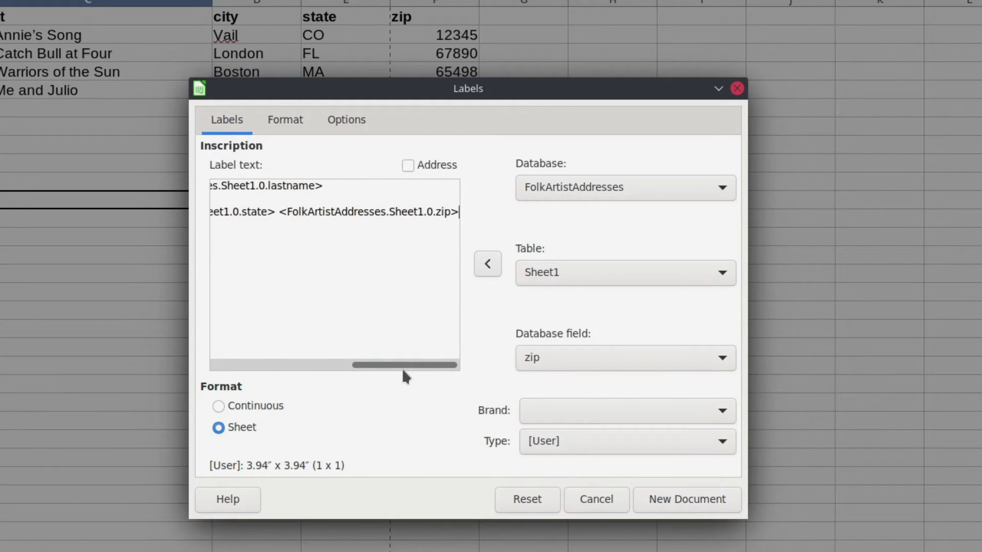
pyautogui.moveTo(402, 368); pyautogui.dragTo(215, 367)
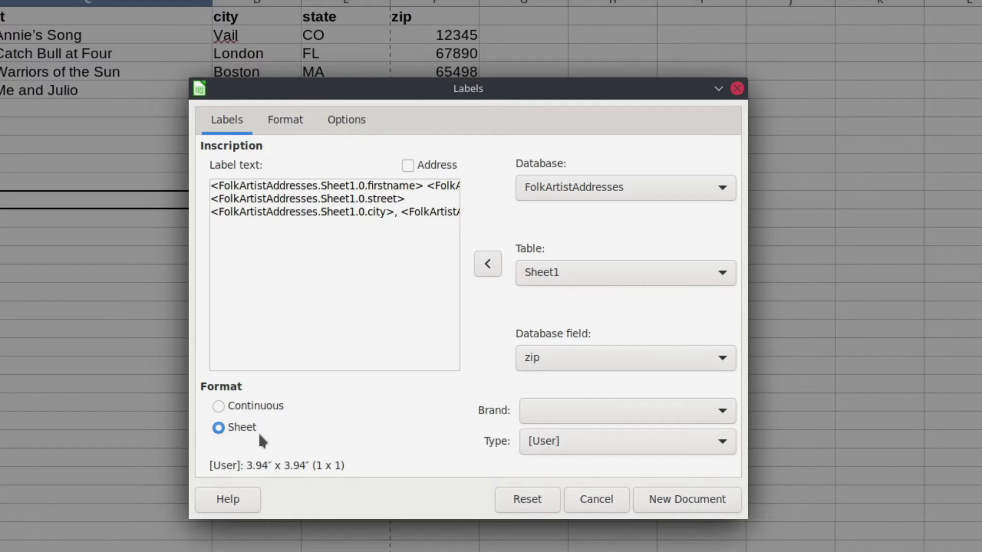
# Choose Avery A4 as the label brand and scroll its Type list toward J8158 Address
pyautogui.click(630, 411)
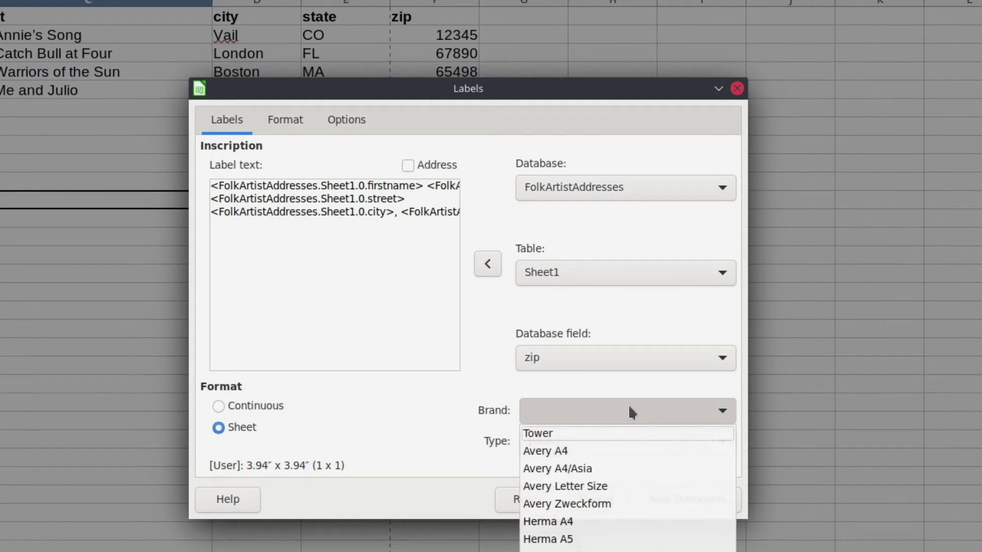
pyautogui.click(603, 452)
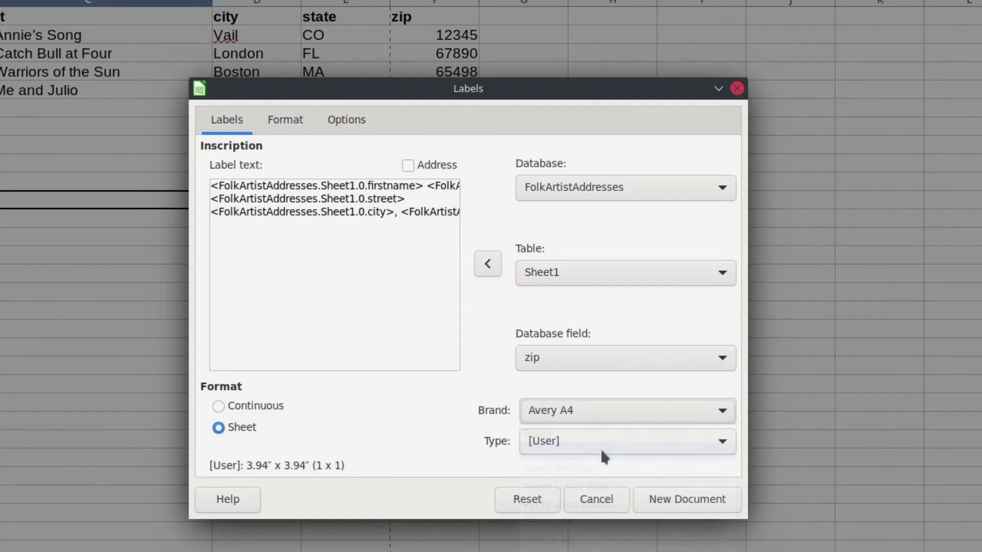
pyautogui.click(566, 440)
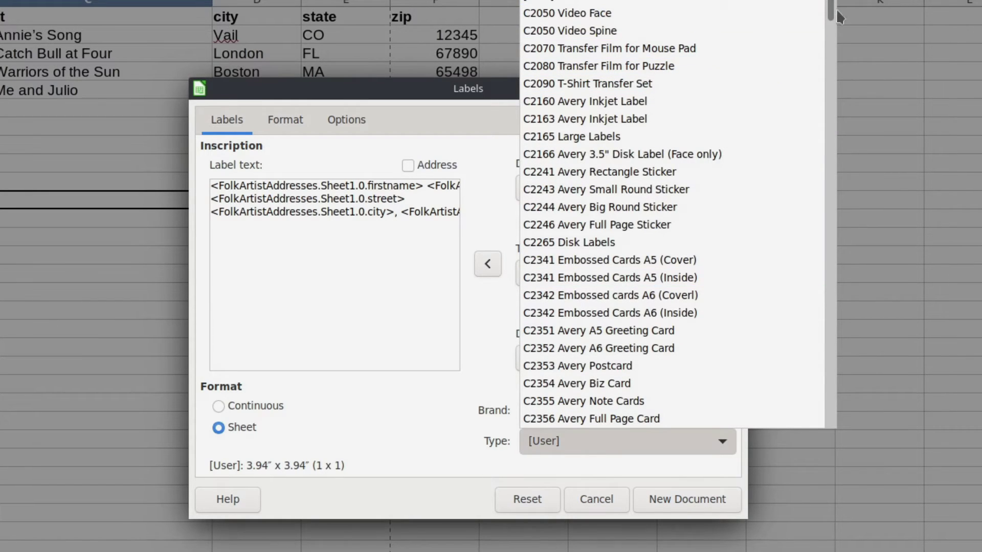
pyautogui.moveTo(834, 8); pyautogui.dragTo(833, 107)
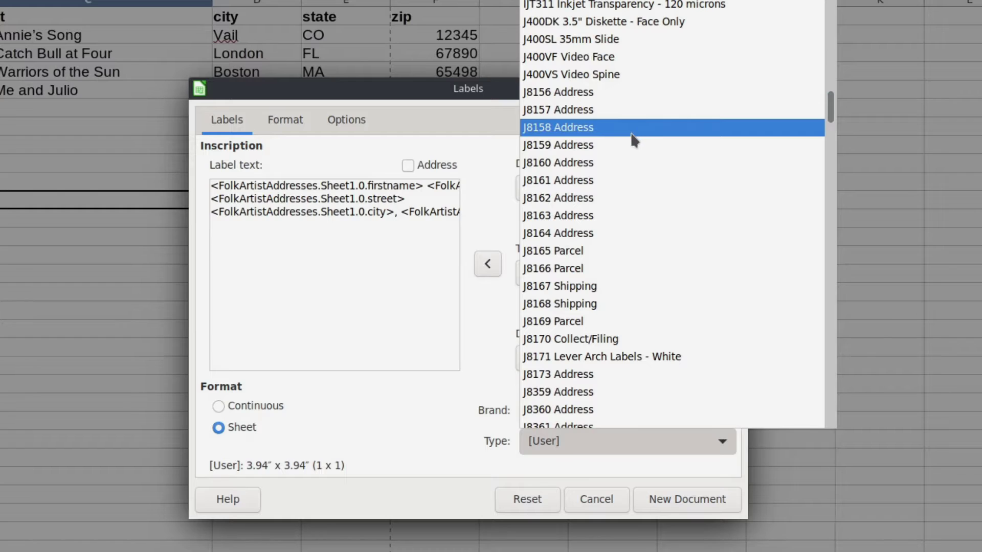
# Use label type J8158 Address (3 x 10) and enable Synchronize contents in Options
pyautogui.click(614, 129)
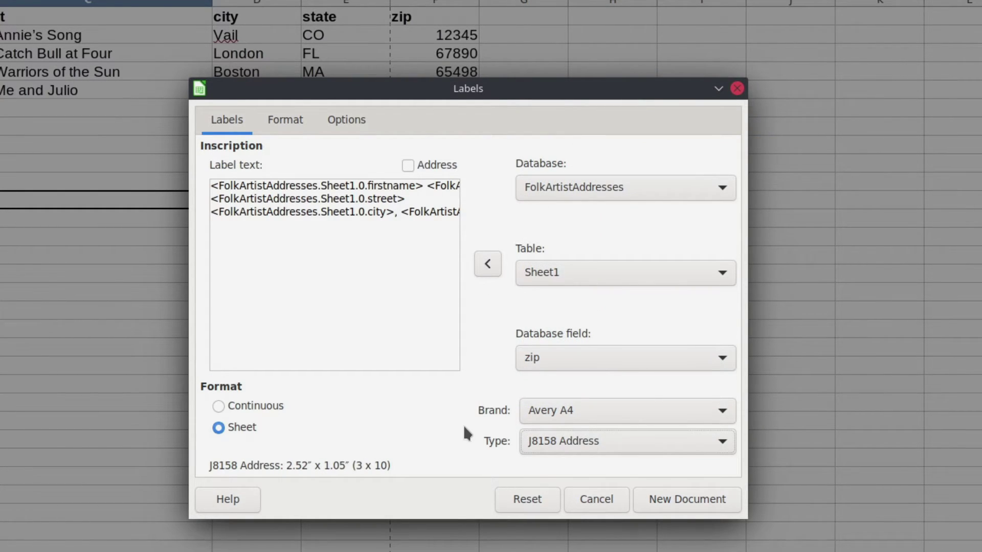
pyautogui.click(286, 120)
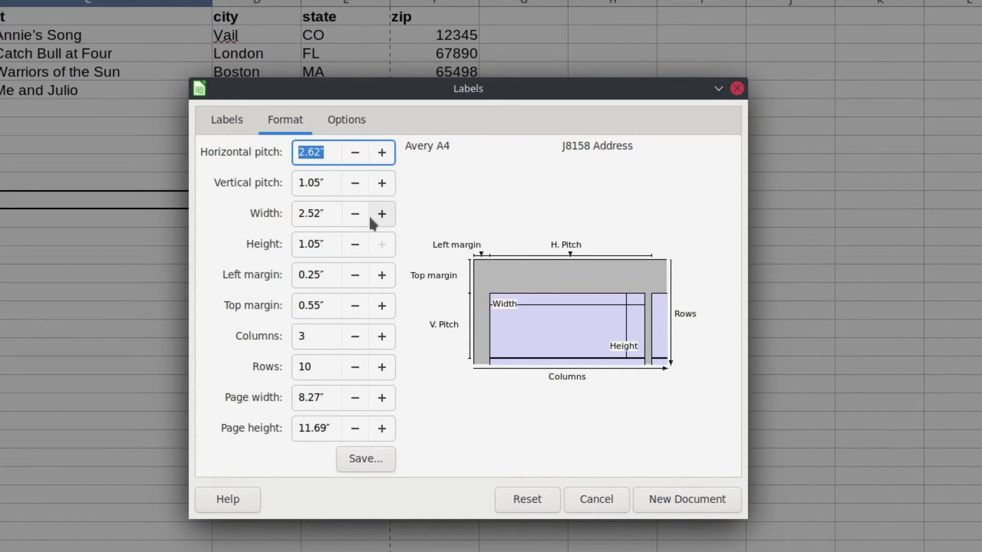
pyautogui.click(346, 122)
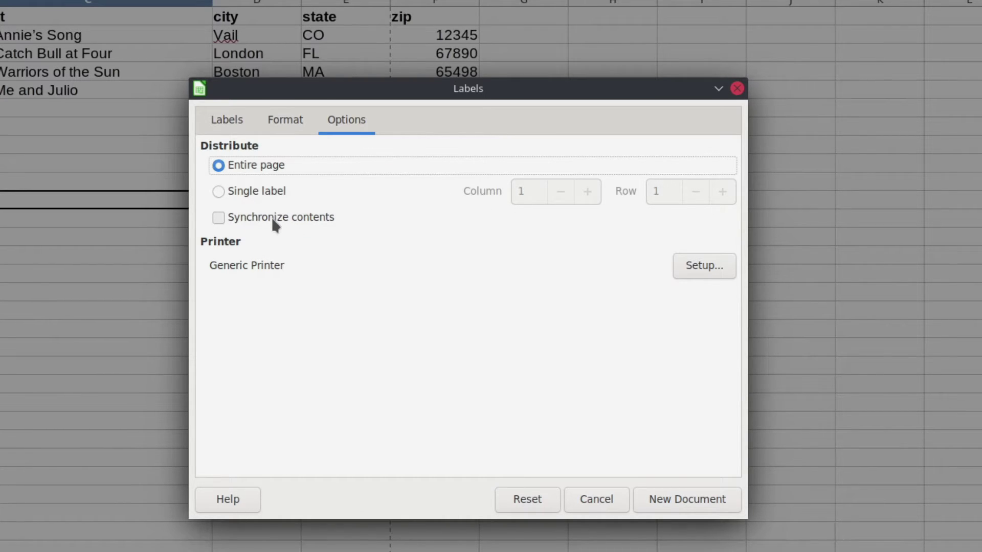
pyautogui.click(221, 218)
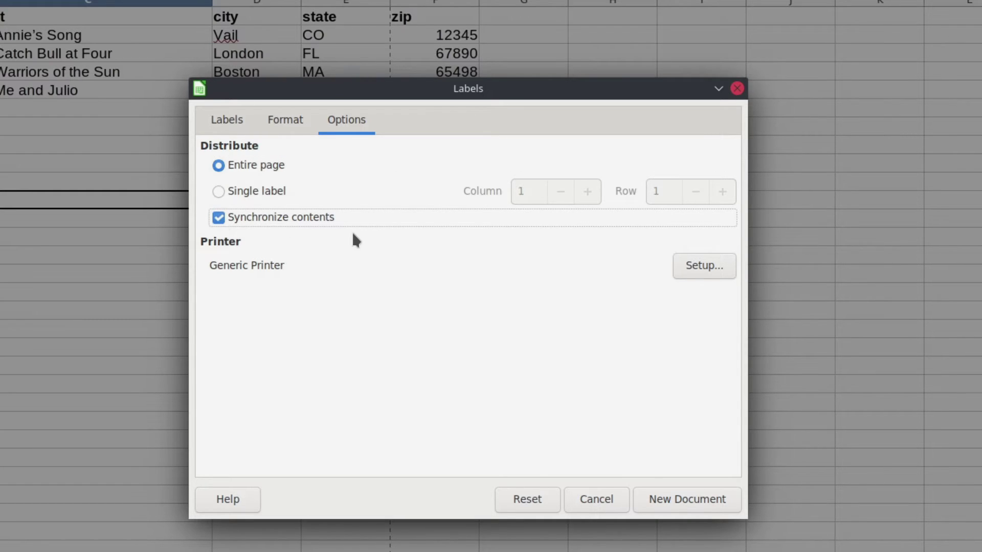
pyautogui.click(226, 121)
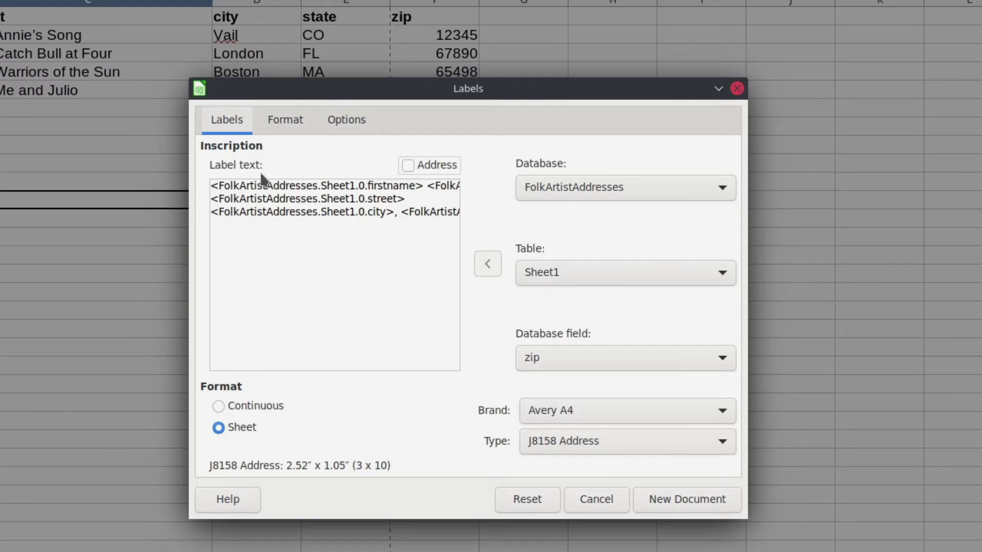
# Create the label document and move the Synchronize Labels toolbar aside
pyautogui.click(671, 499)
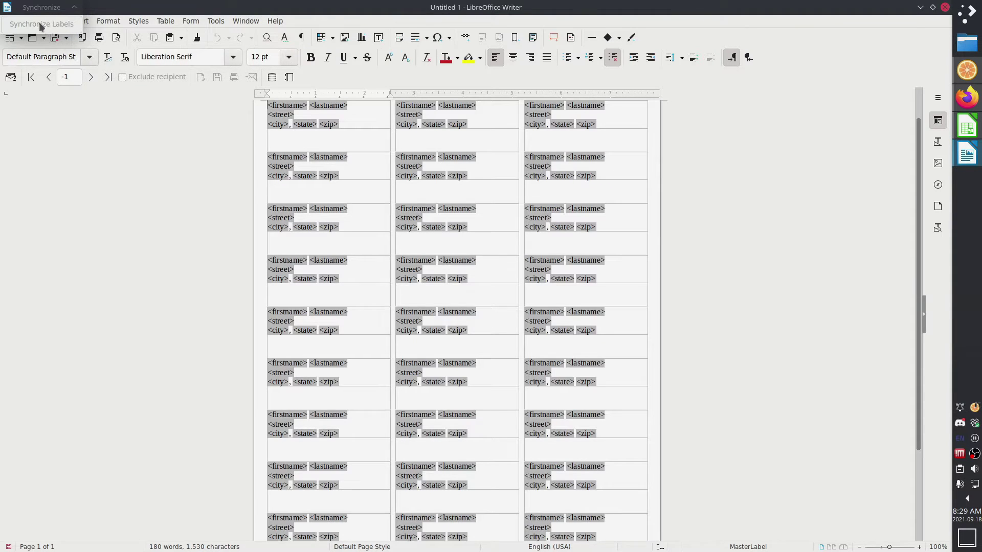
pyautogui.moveTo(29, 8); pyautogui.dragTo(73, 122)
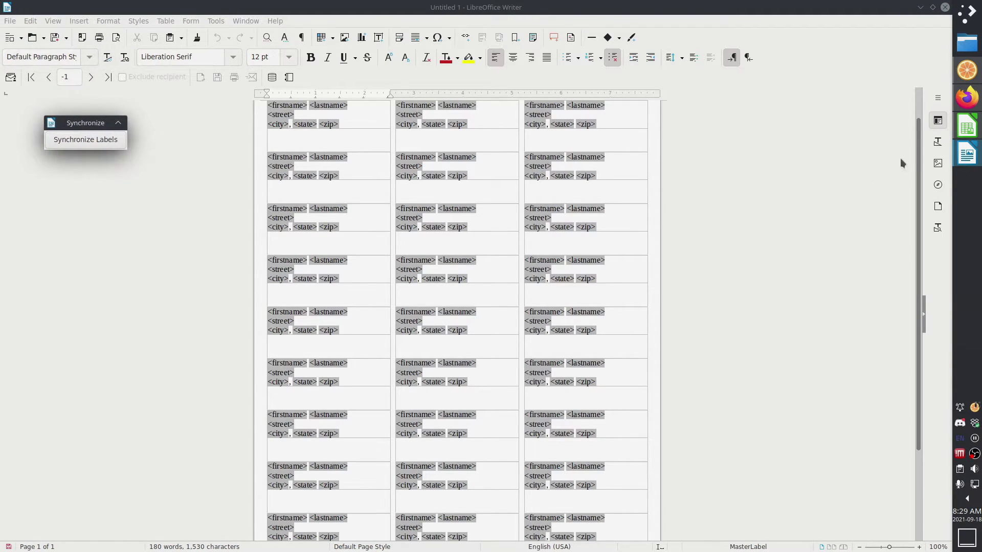
pyautogui.moveTo(915, 146); pyautogui.dragTo(913, 106)
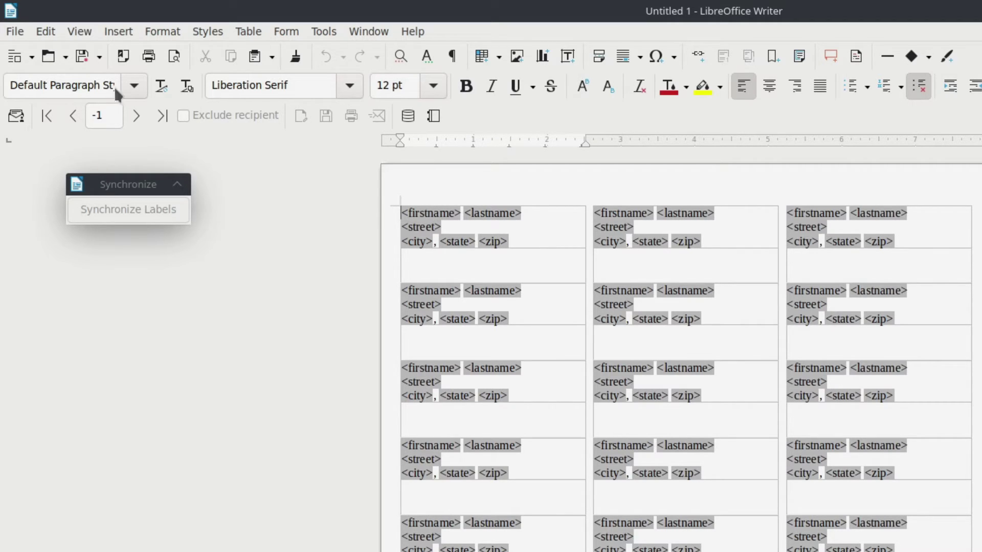
# Show the FolkArtistAddresses data source browser above the labels, then hide it again
pyautogui.click(79, 32)
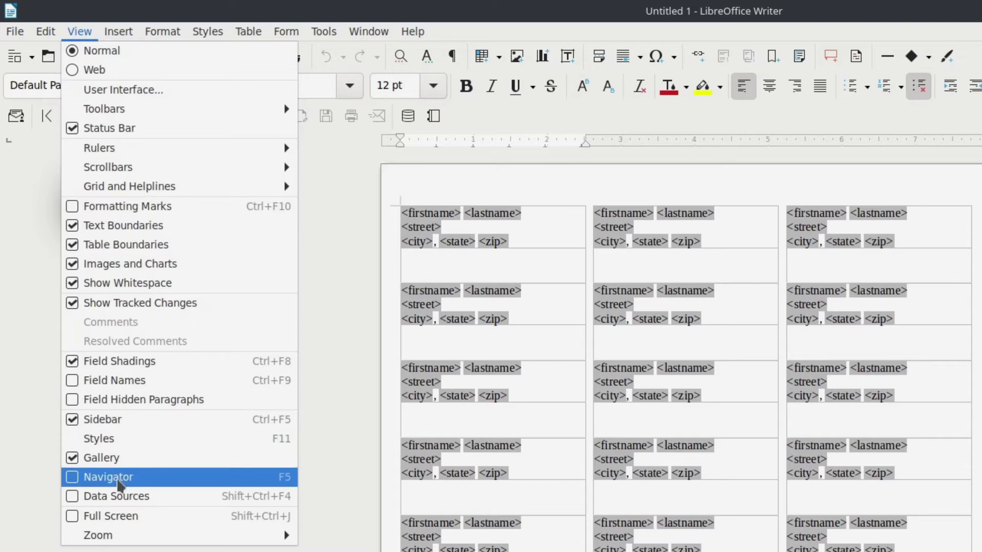
pyautogui.click(117, 496)
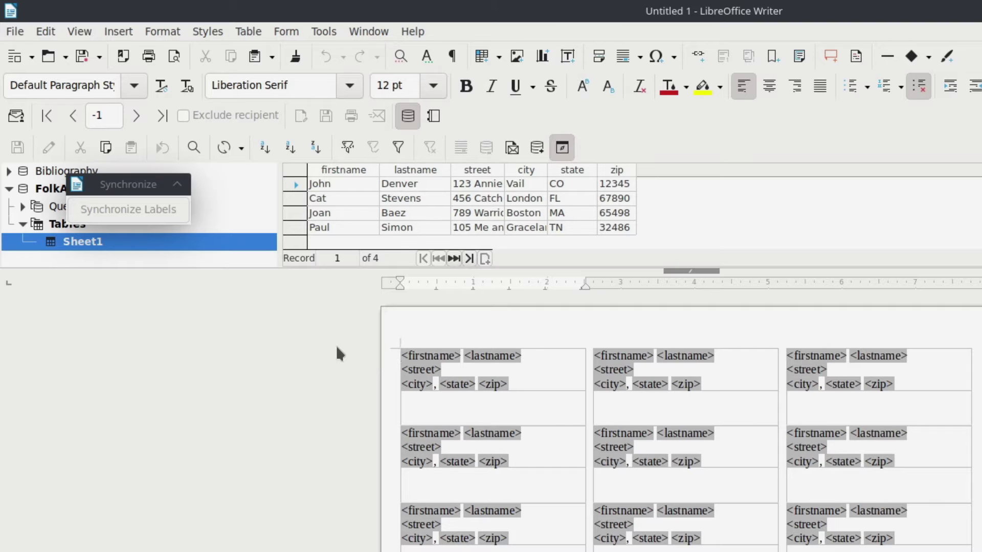
pyautogui.click(81, 33)
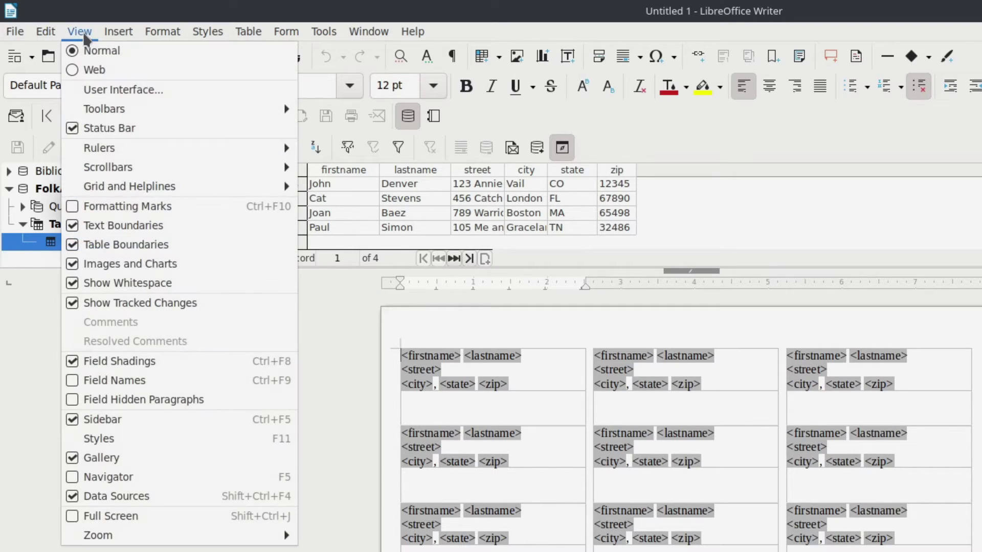
pyautogui.click(127, 498)
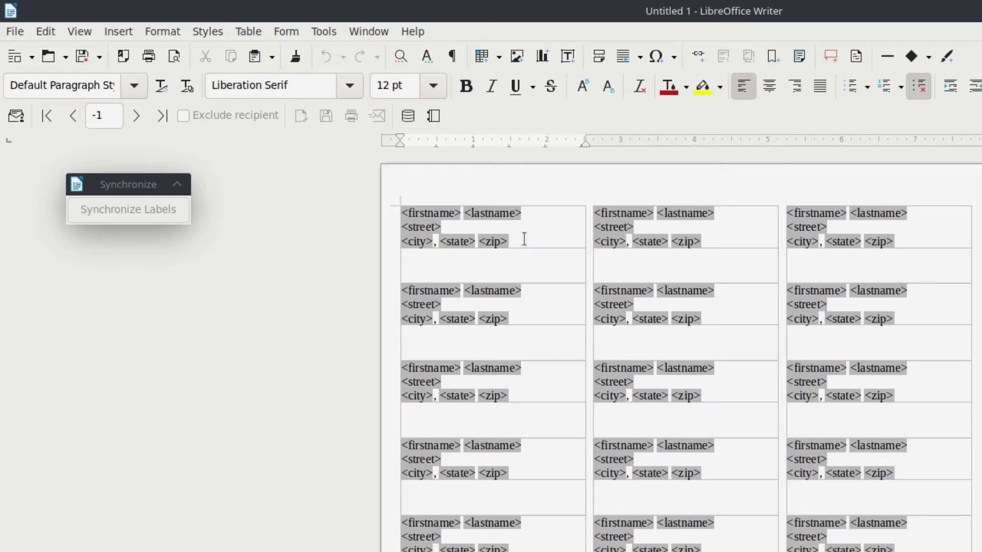
# Make the first label's address fields bold and synchronize that to all labels
pyautogui.moveTo(524, 239); pyautogui.dragTo(398, 213)
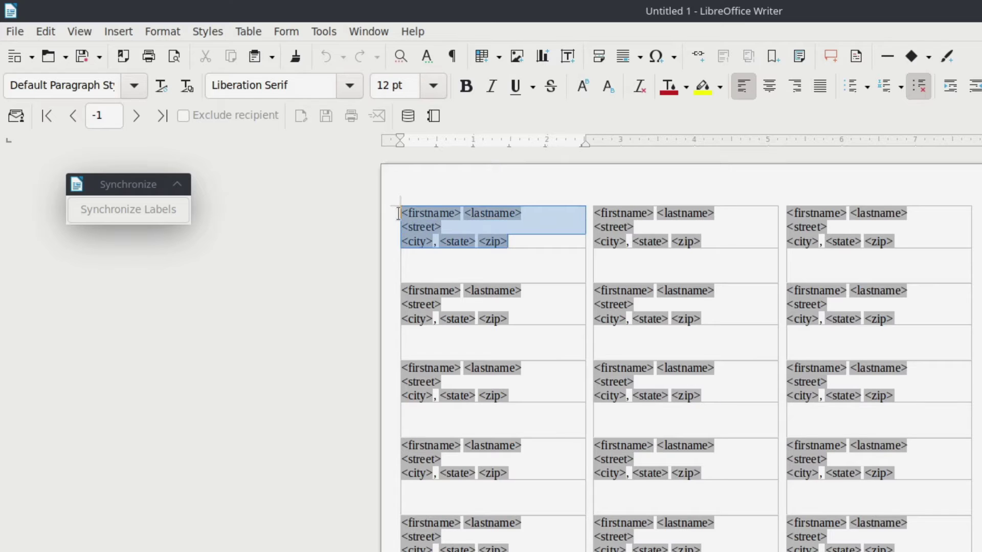
pyautogui.click(466, 88)
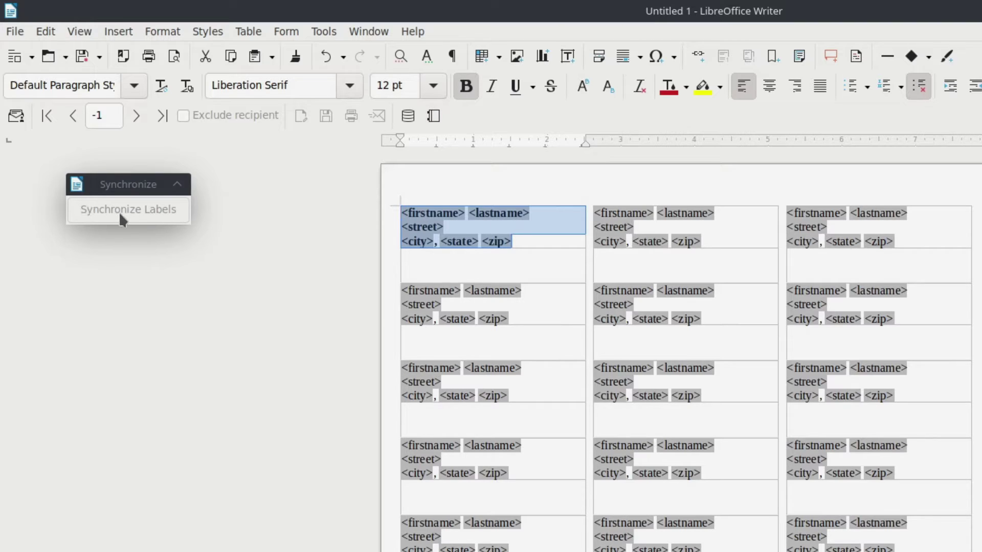
pyautogui.click(530, 245)
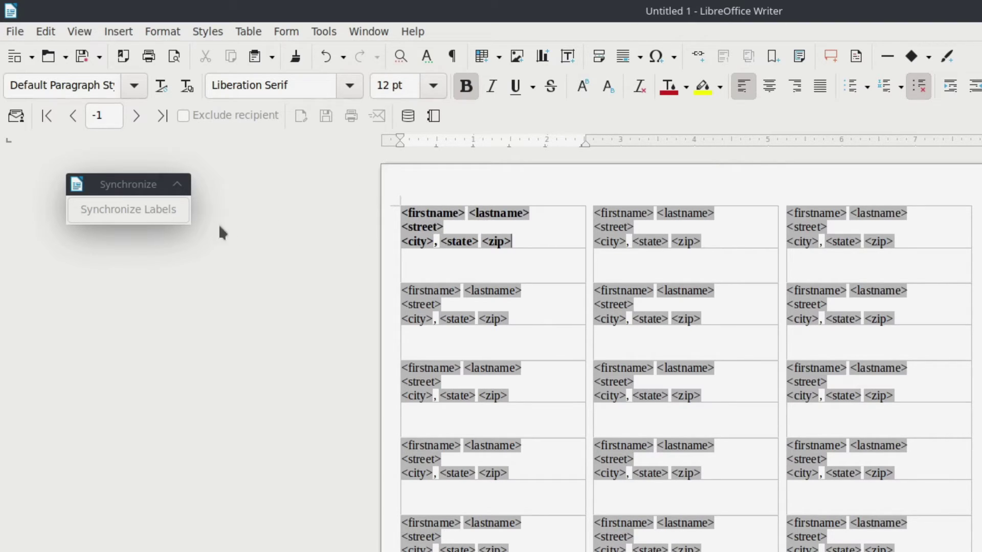
pyautogui.click(158, 219)
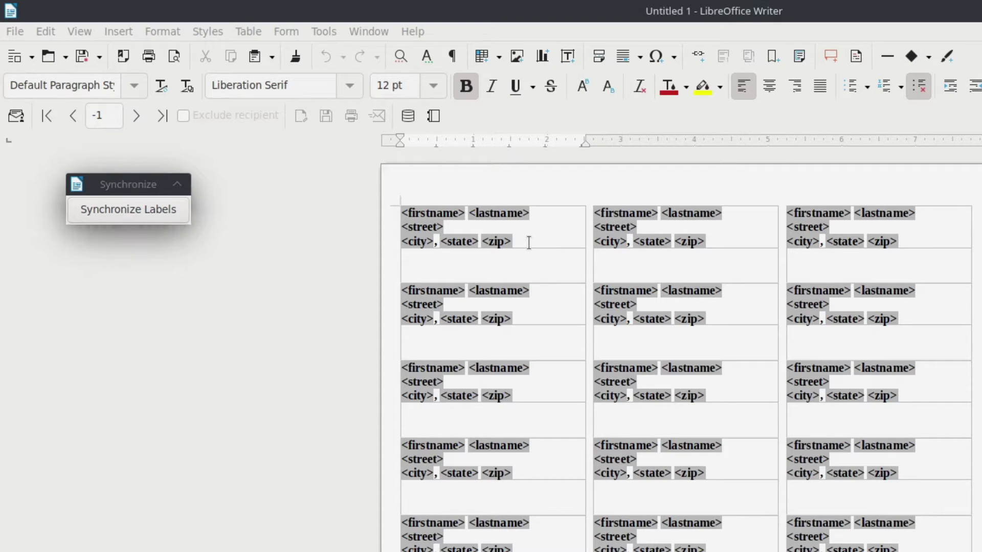
# Set the fields to Linux Biolinum G at 14 pt and synchronize all labels
pyautogui.moveTo(530, 242); pyautogui.dragTo(397, 214)
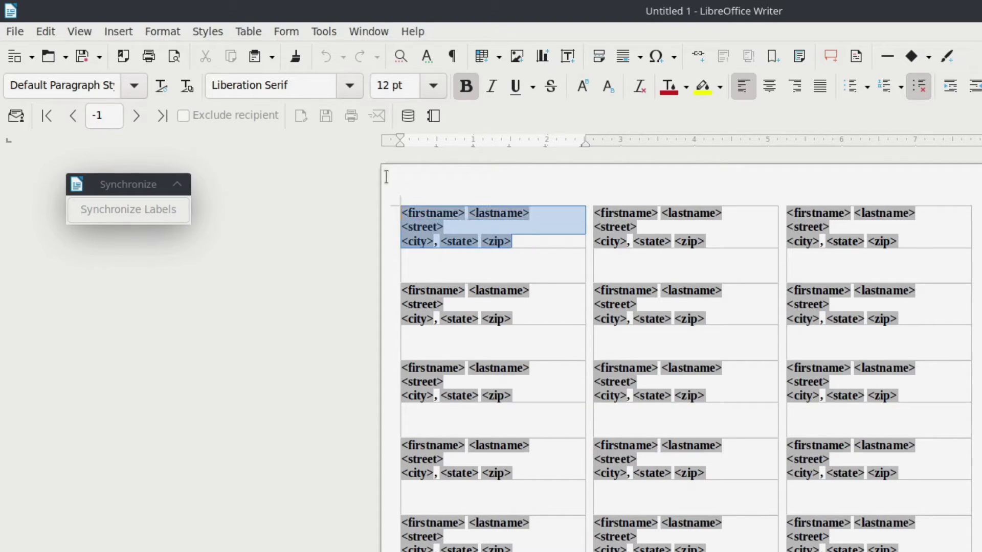
pyautogui.click(350, 86)
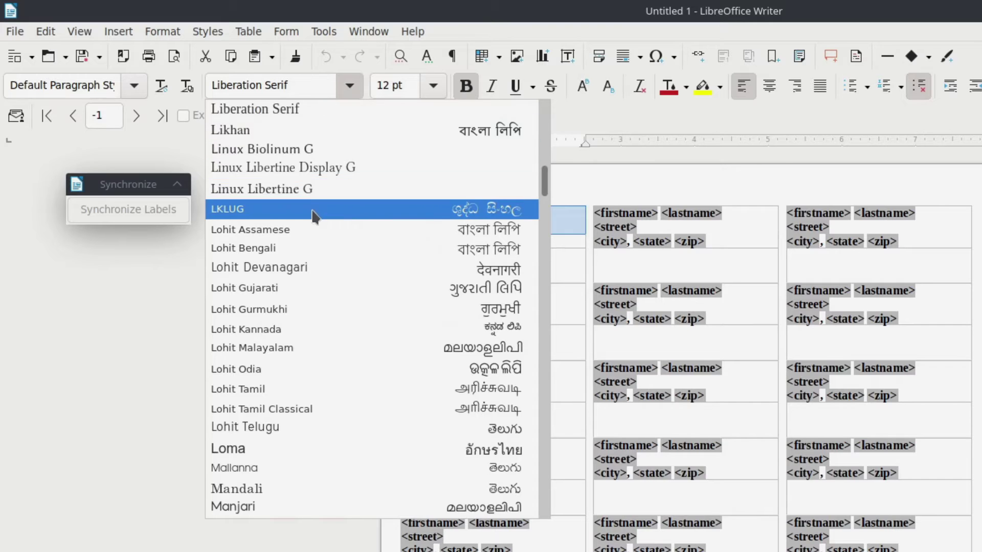
pyautogui.click(297, 149)
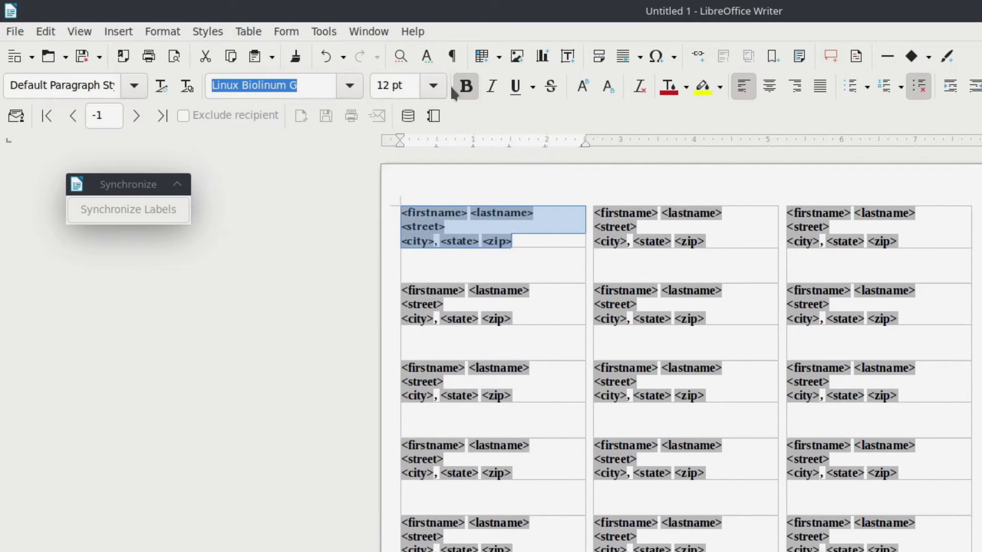
pyautogui.click(434, 91)
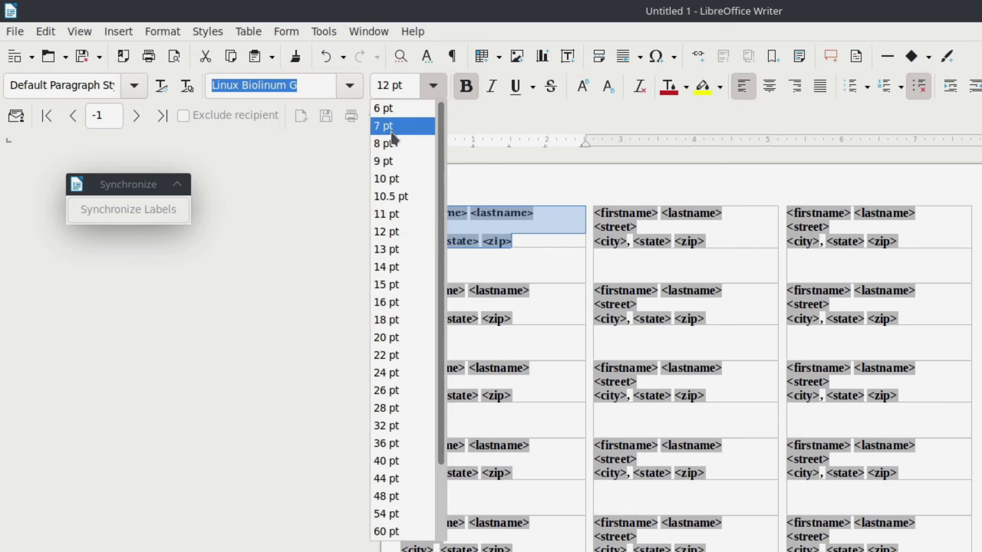
pyautogui.click(388, 266)
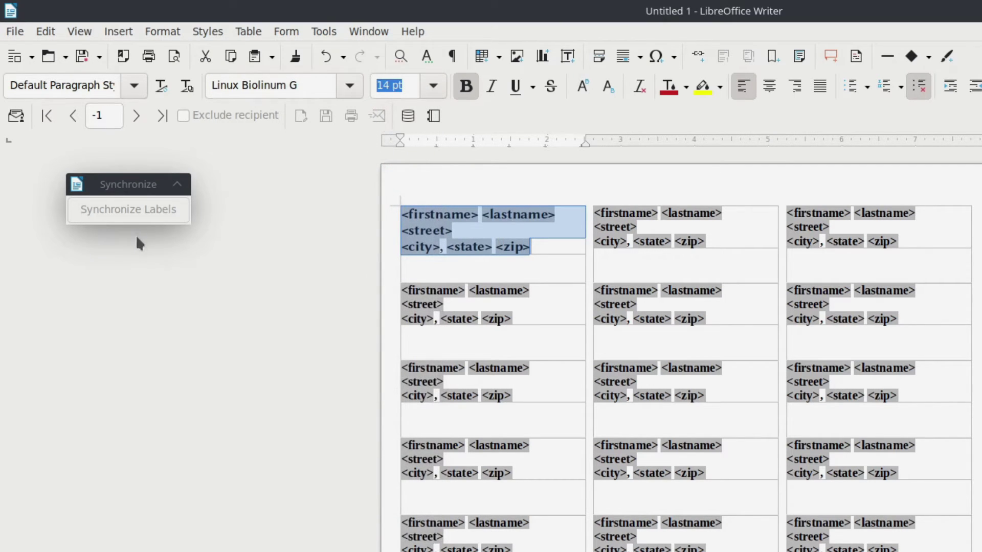
pyautogui.click(128, 210)
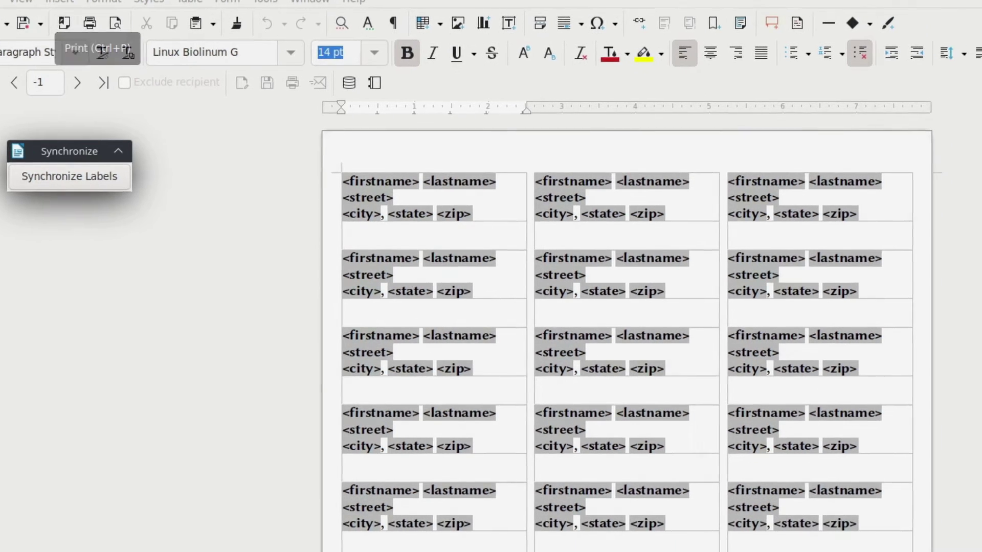
# Start printing the label sheet with Ctrl+P to bring up the form-letter prompt
pyautogui.hotkey('ctrl', 'p')
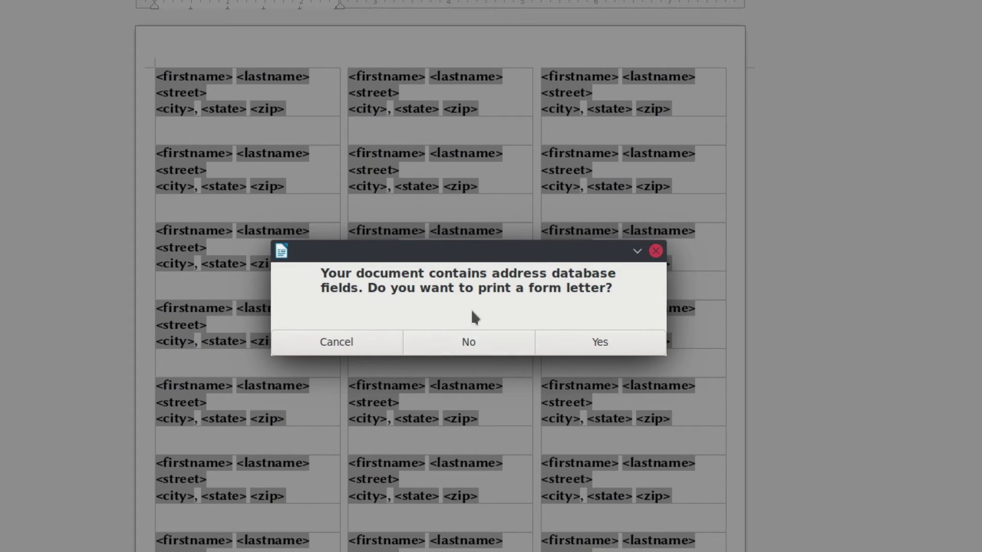
# Confirm form-letter printing and enlarge the Mail Merge dialog for FolkArtistAddresses Sheet1
pyautogui.click(582, 339)
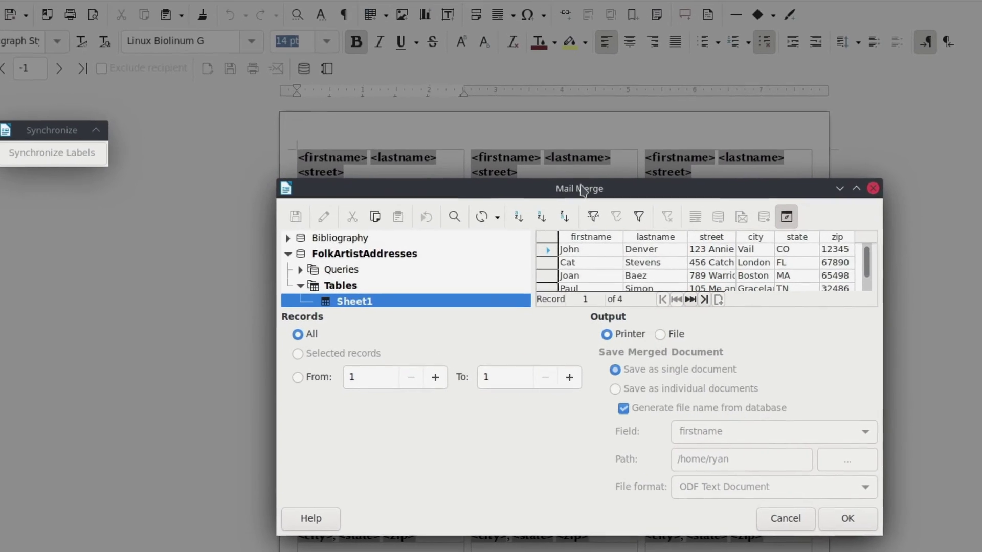
pyautogui.moveTo(512, 134); pyautogui.dragTo(421, 5)
pyautogui.moveTo(535, 94); pyautogui.dragTo(536, 94)
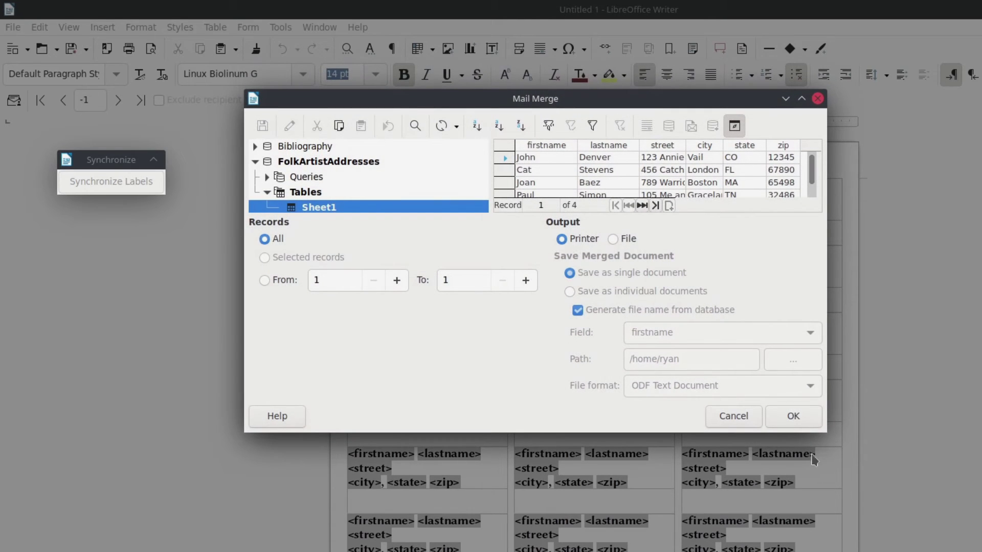
pyautogui.moveTo(827, 434); pyautogui.dragTo(890, 502)
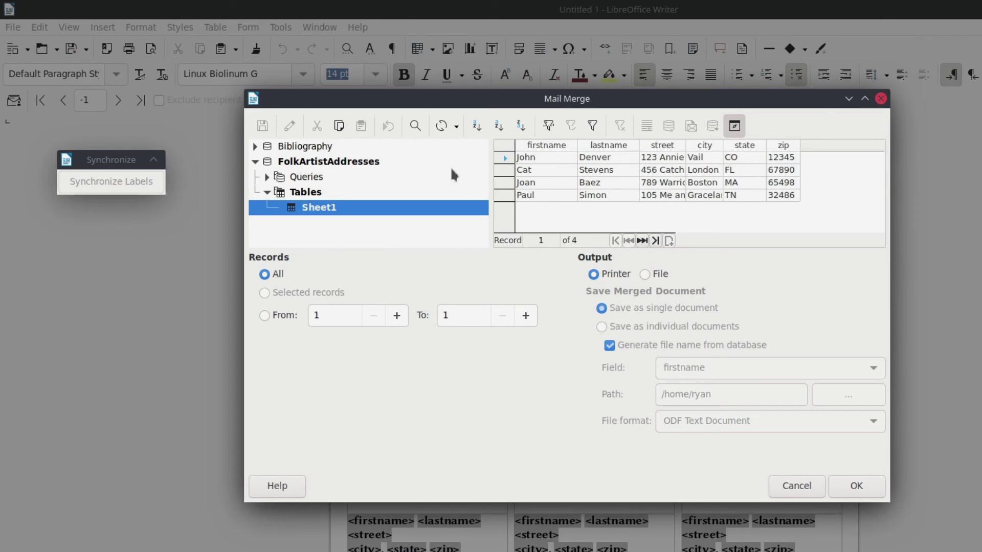
# Merge all four address records and enlarge the Print dialog with its preview
pyautogui.click(856, 486)
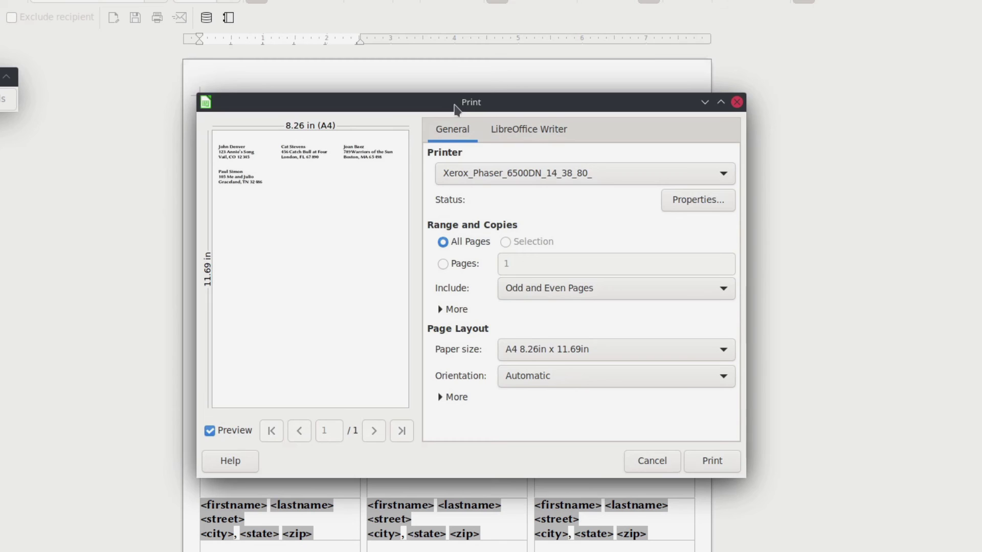
pyautogui.moveTo(456, 109); pyautogui.dragTo(404, 23)
pyautogui.moveTo(692, 394); pyautogui.dragTo(844, 512)
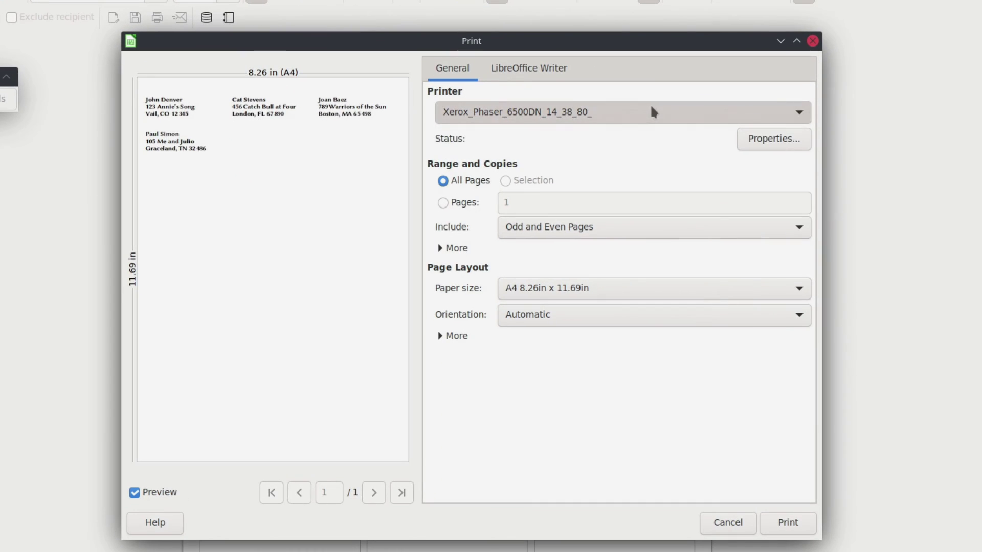
# Select 'Print to File...' as the printer and proceed to the save location
pyautogui.click(674, 122)
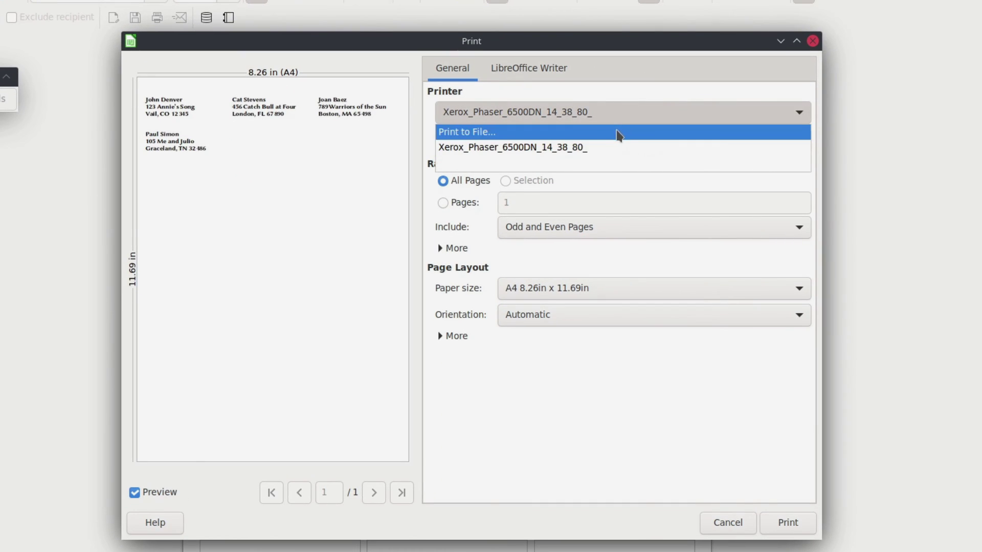
pyautogui.click(678, 144)
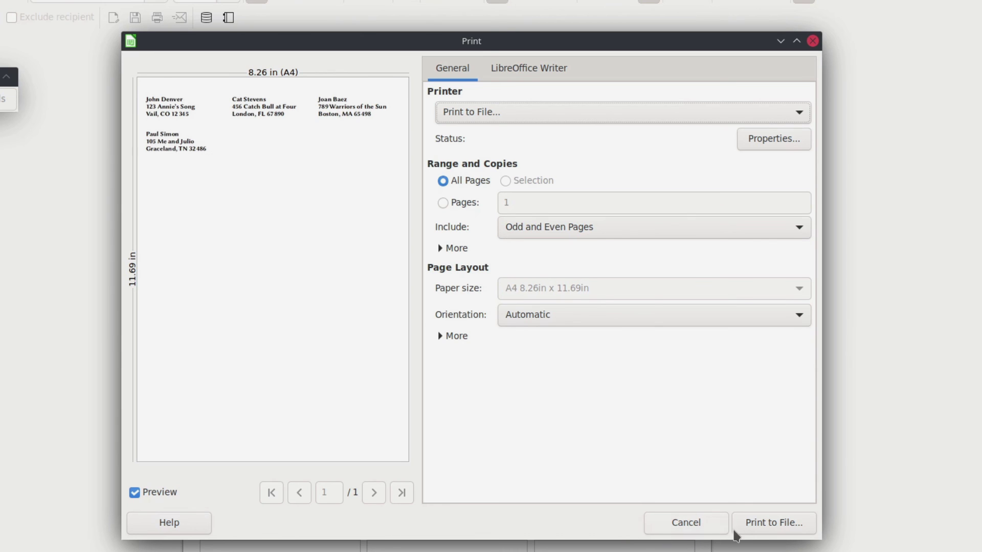
pyautogui.click(740, 527)
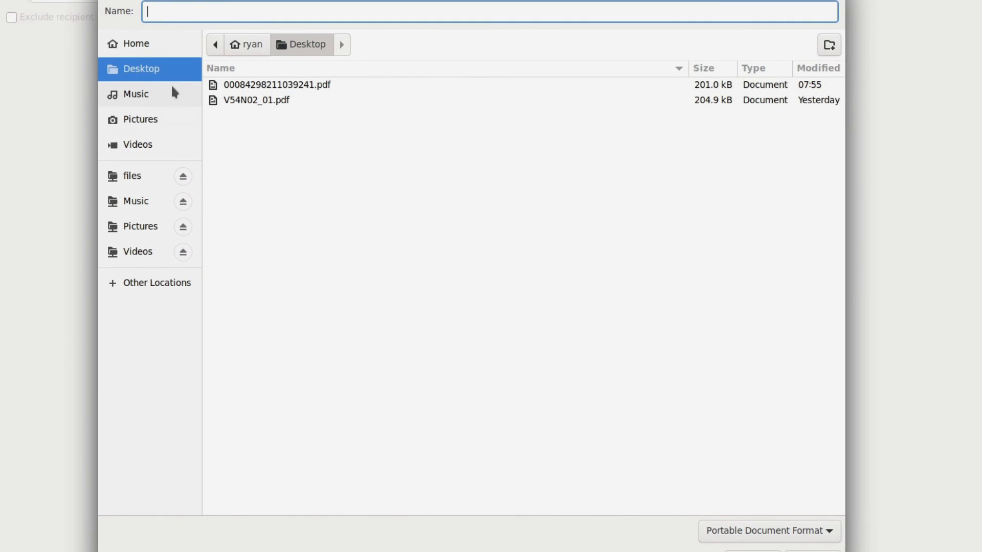
# Save the merged labels as PDF 'test' on the Desktop, then view About LibreOffice (7.2.1.2)
pyautogui.write('test')
pyautogui.press('Return')
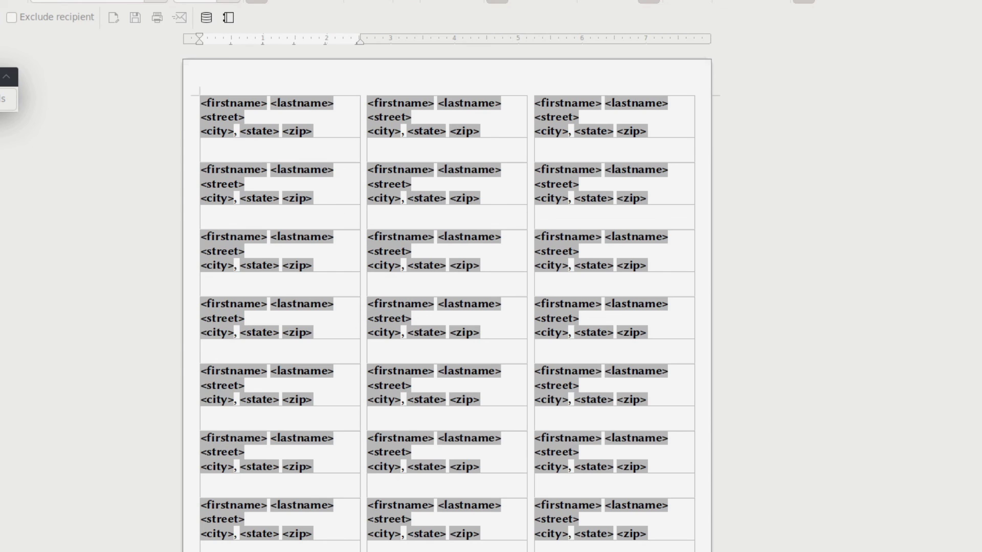
pyautogui.click(128, 0)
pyautogui.moveTo(204, 0)
pyautogui.click(220, 148)
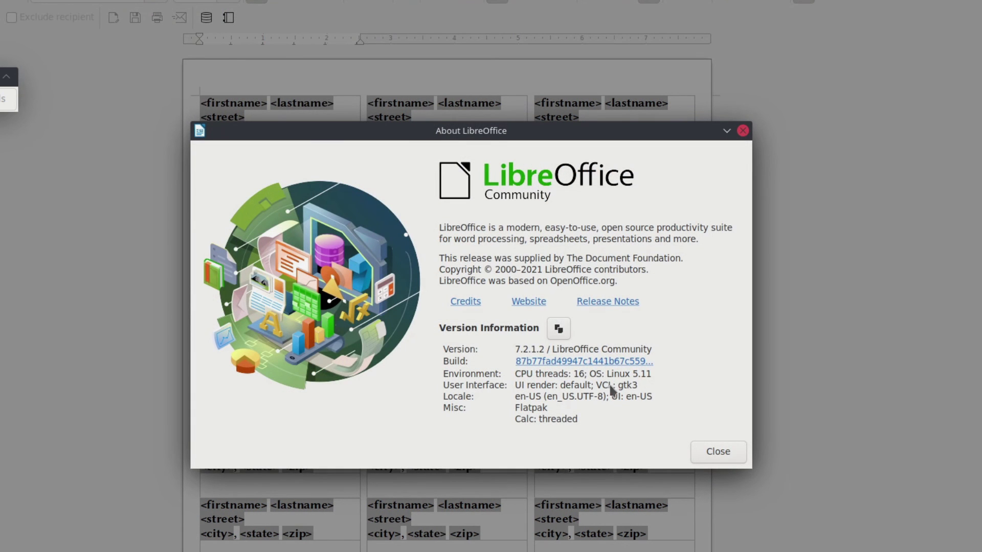